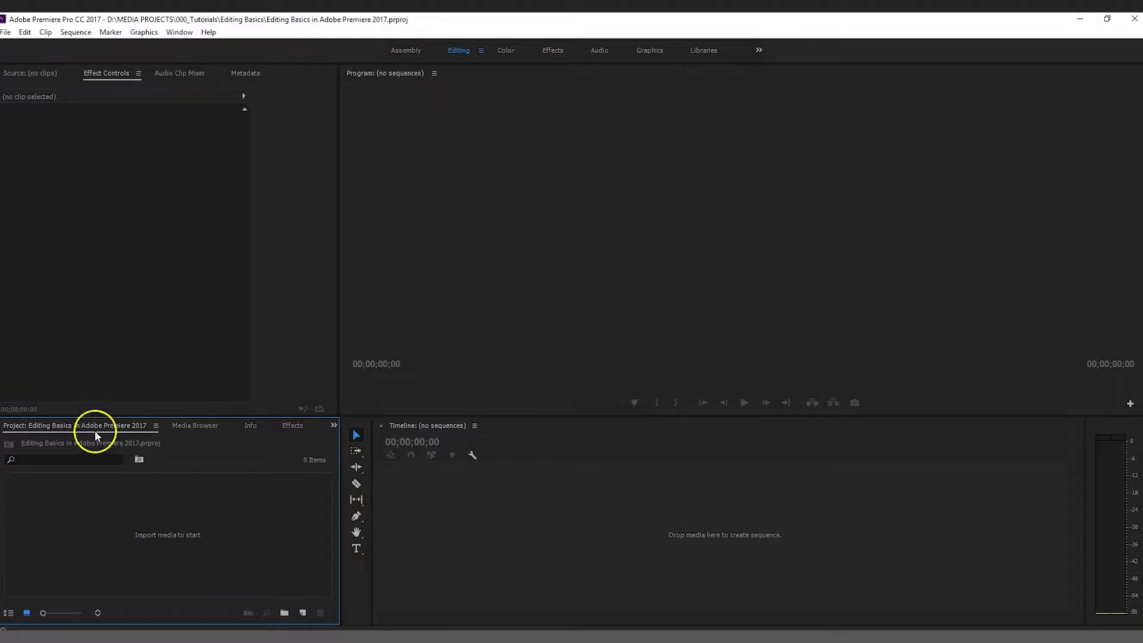
- Import the footage folder from Videos > Tutorial into the project as a bin
double_click(162, 545)
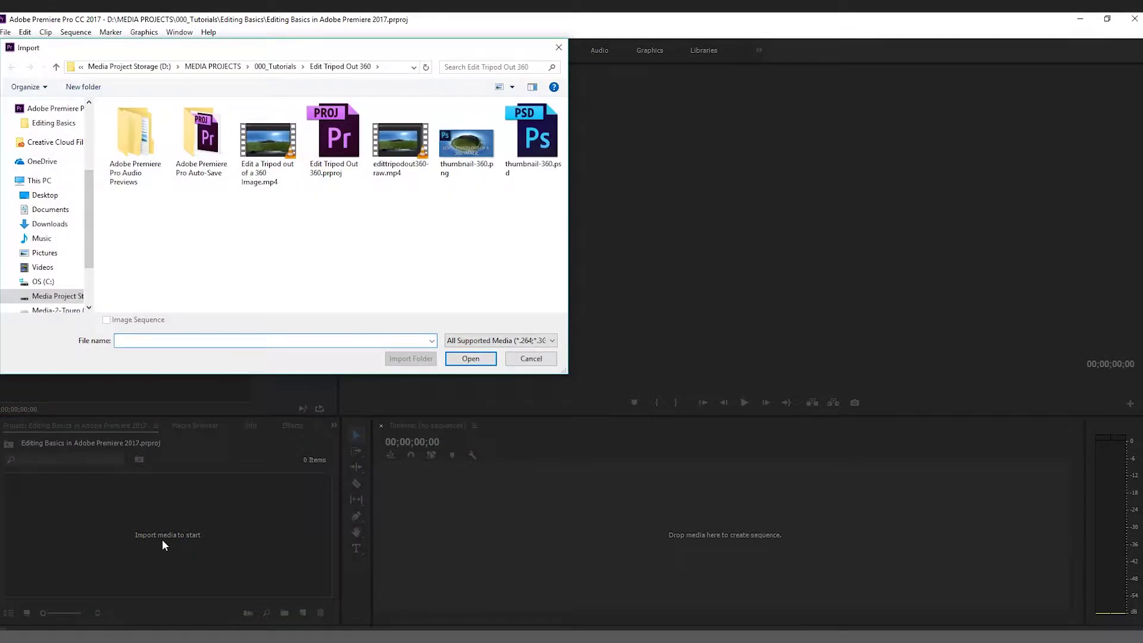
click(43, 267)
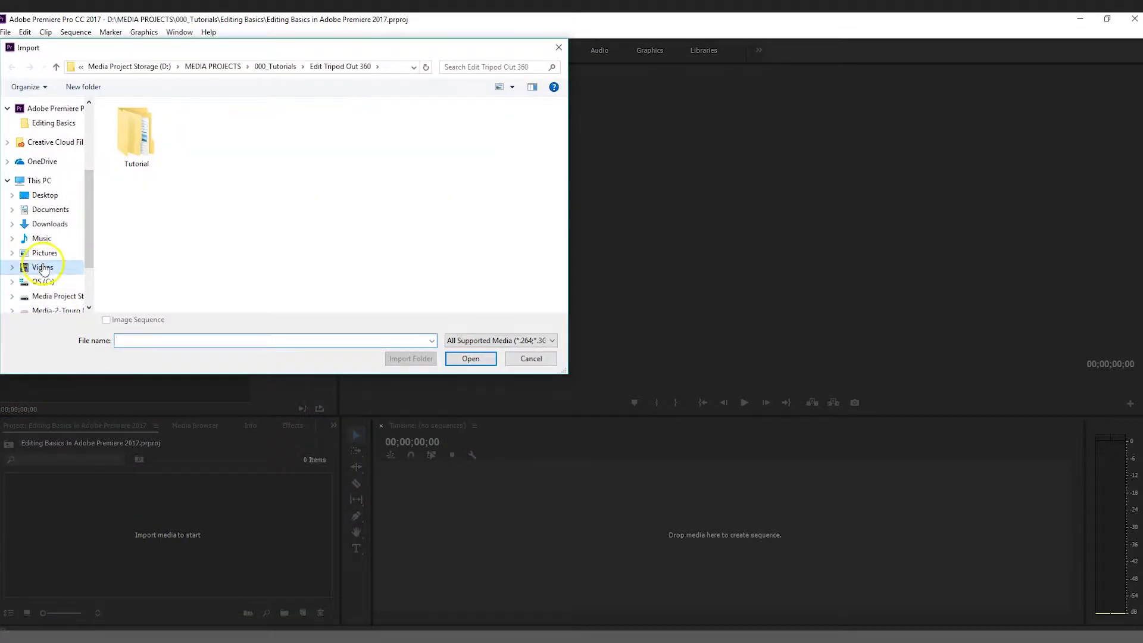
double_click(140, 144)
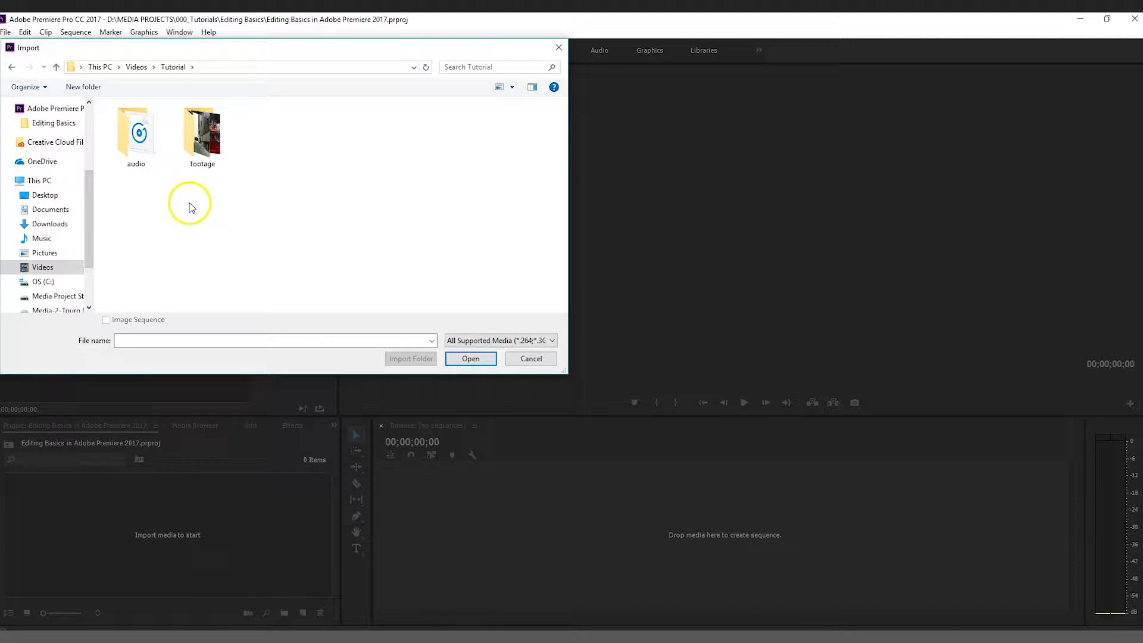
click(200, 149)
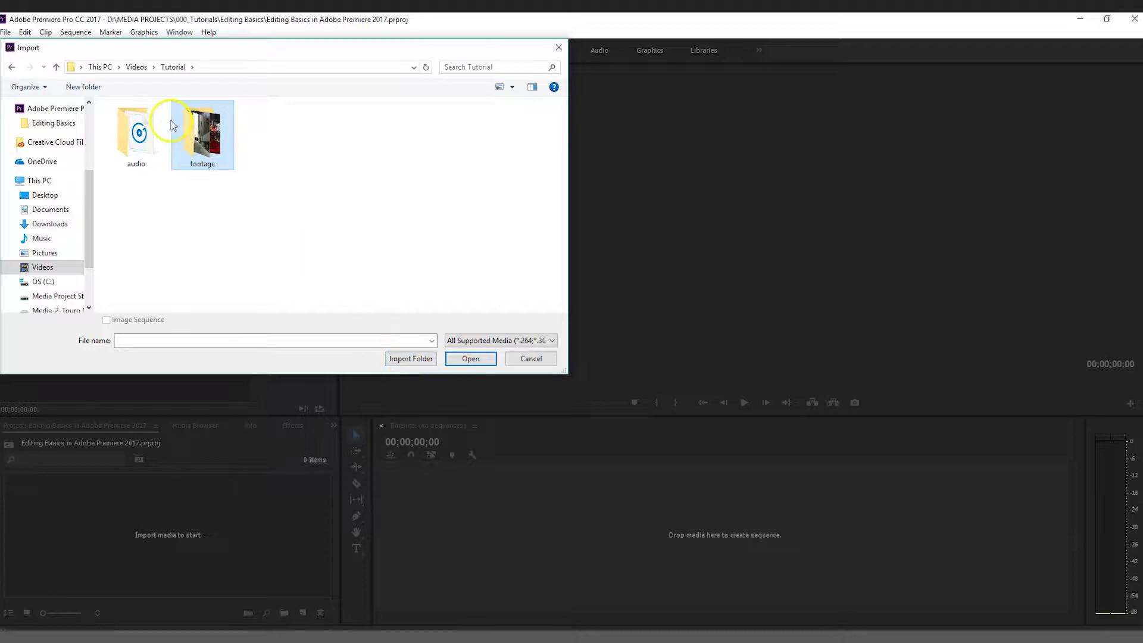
double_click(196, 140)
click(271, 123)
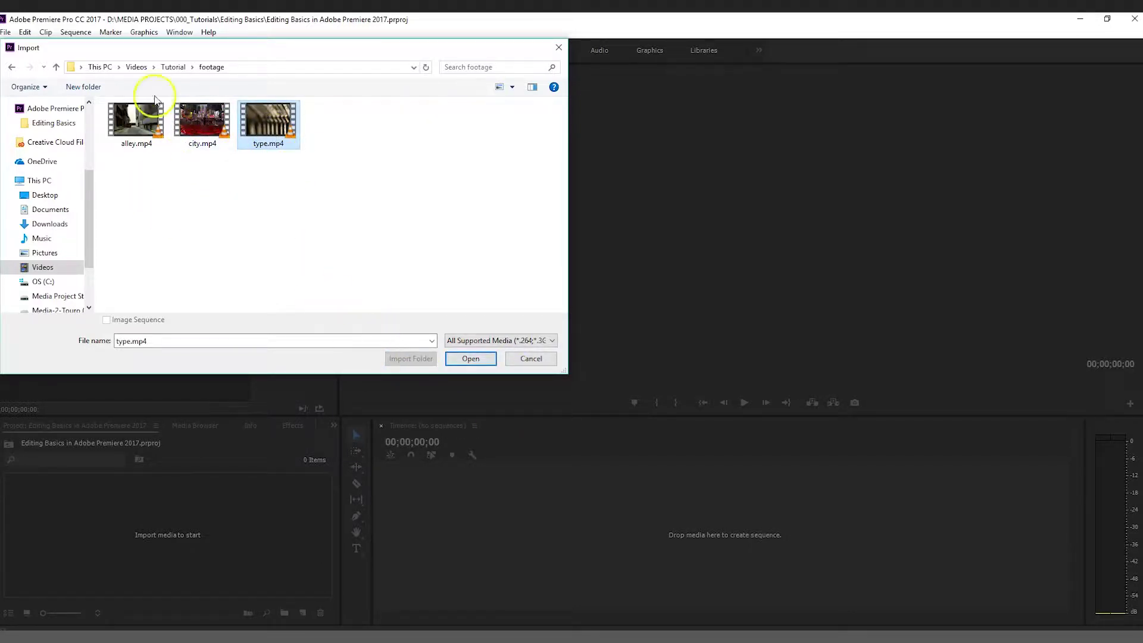
click(174, 67)
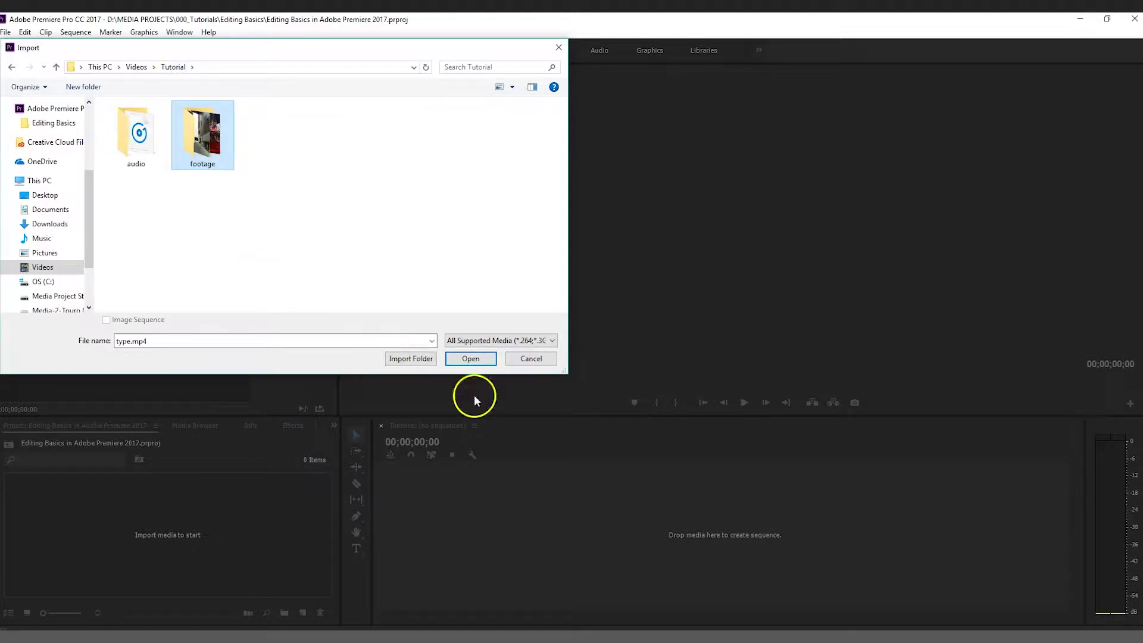
click(409, 358)
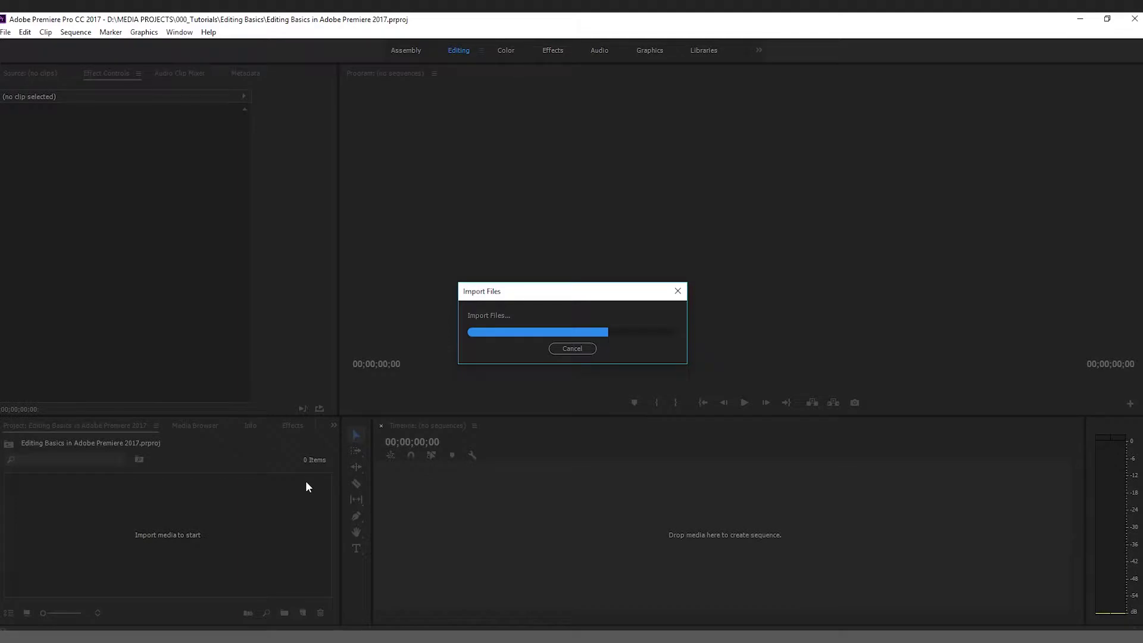
- Import midnight city.wav from the Tutorial audio folder into the project
click(244, 513)
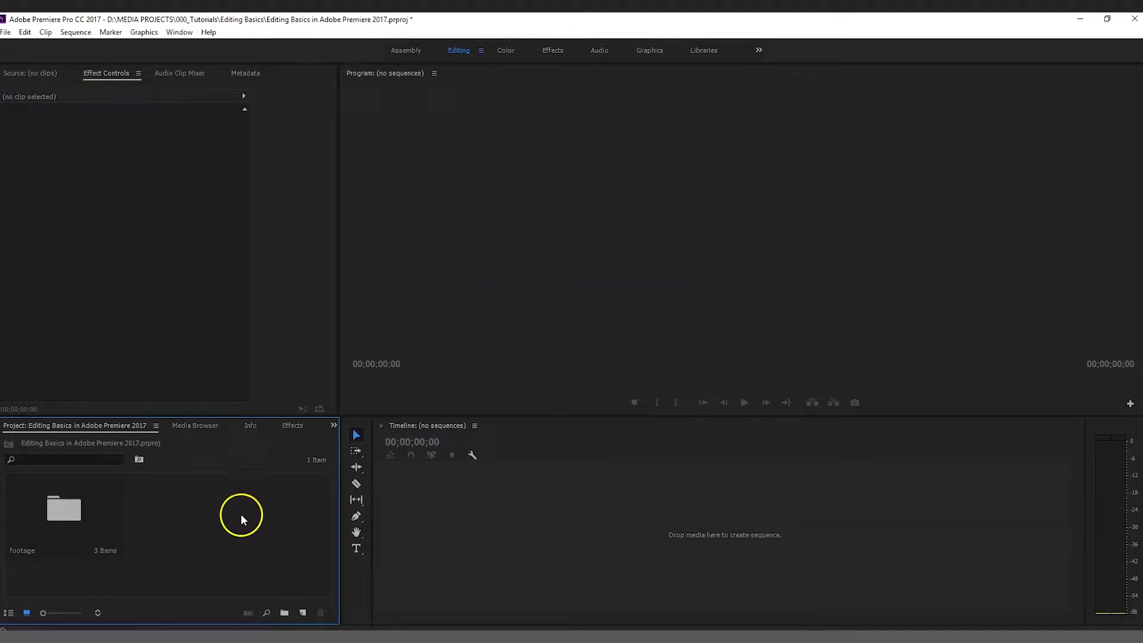
double_click(238, 519)
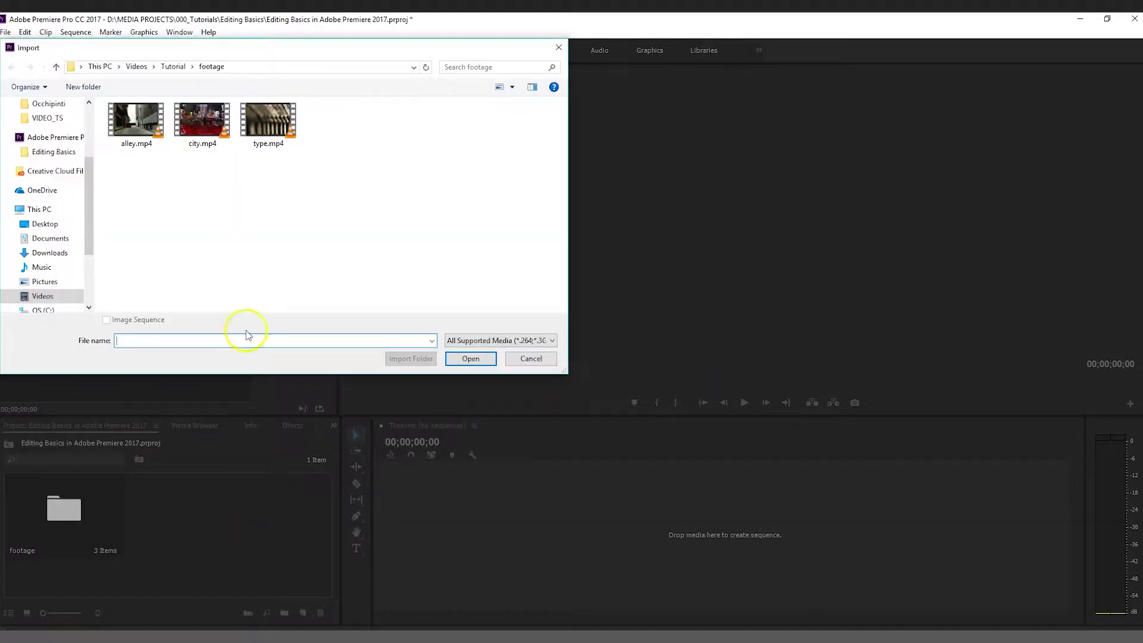
click(173, 68)
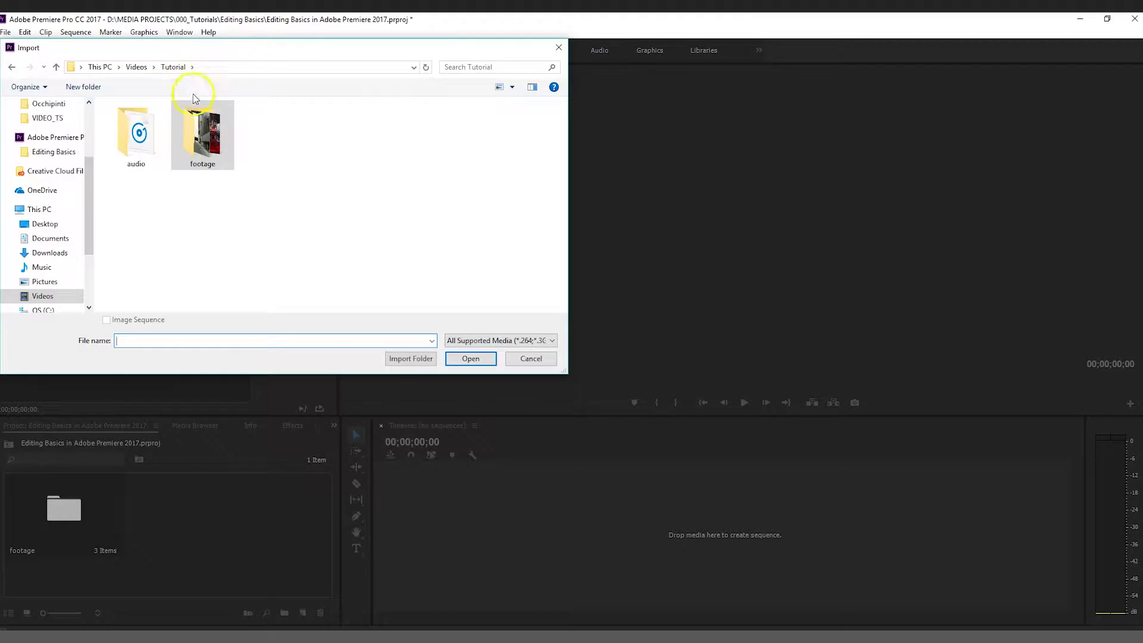
click(140, 146)
double_click(140, 146)
click(140, 122)
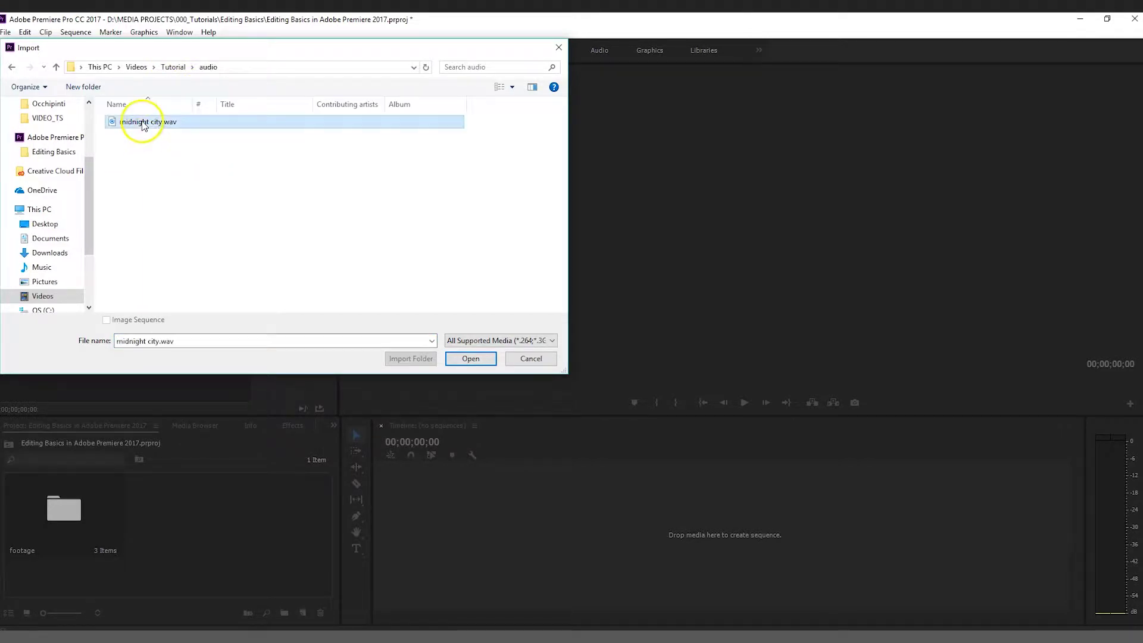
click(466, 359)
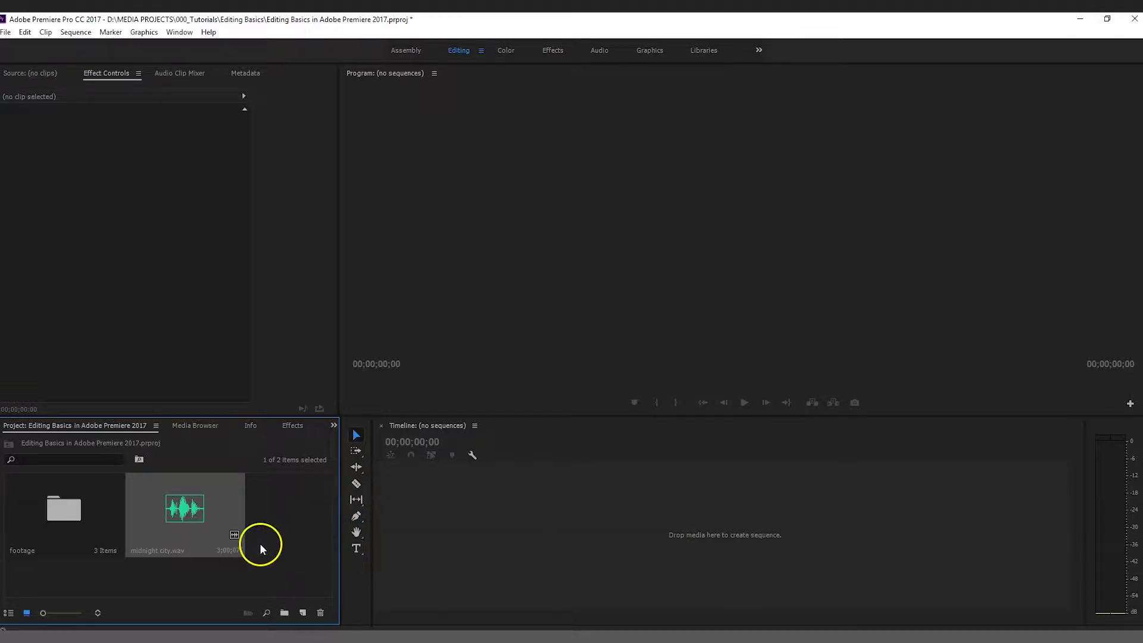
- Create a new sequence from midnight city.wav, placing the song on audio track A1
drag(186, 502, 480, 528)
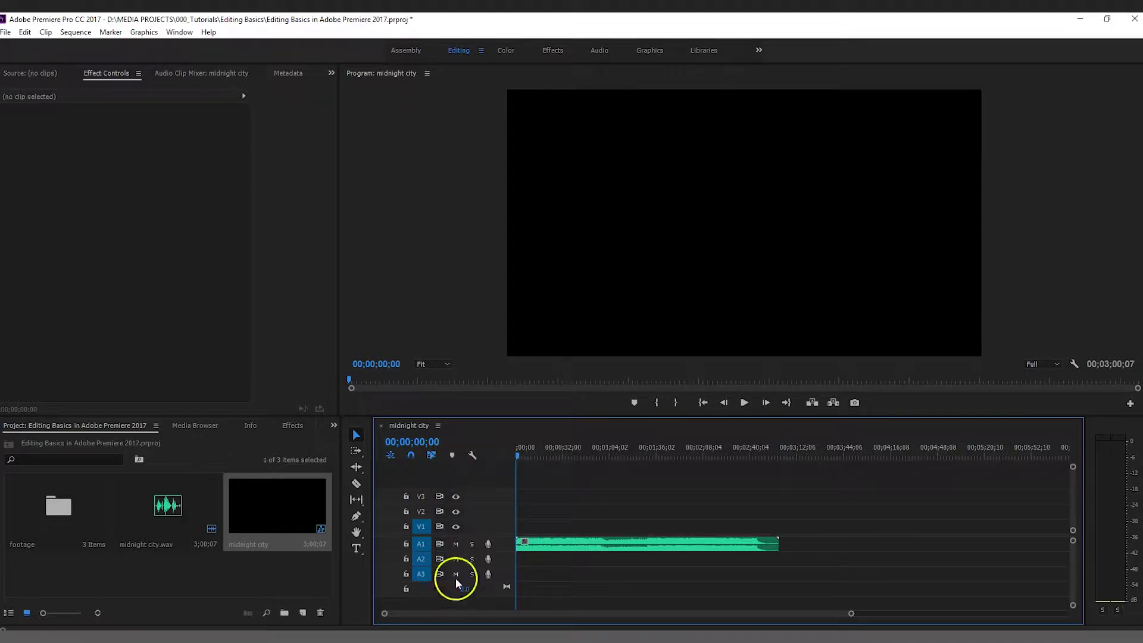
right_click(474, 482)
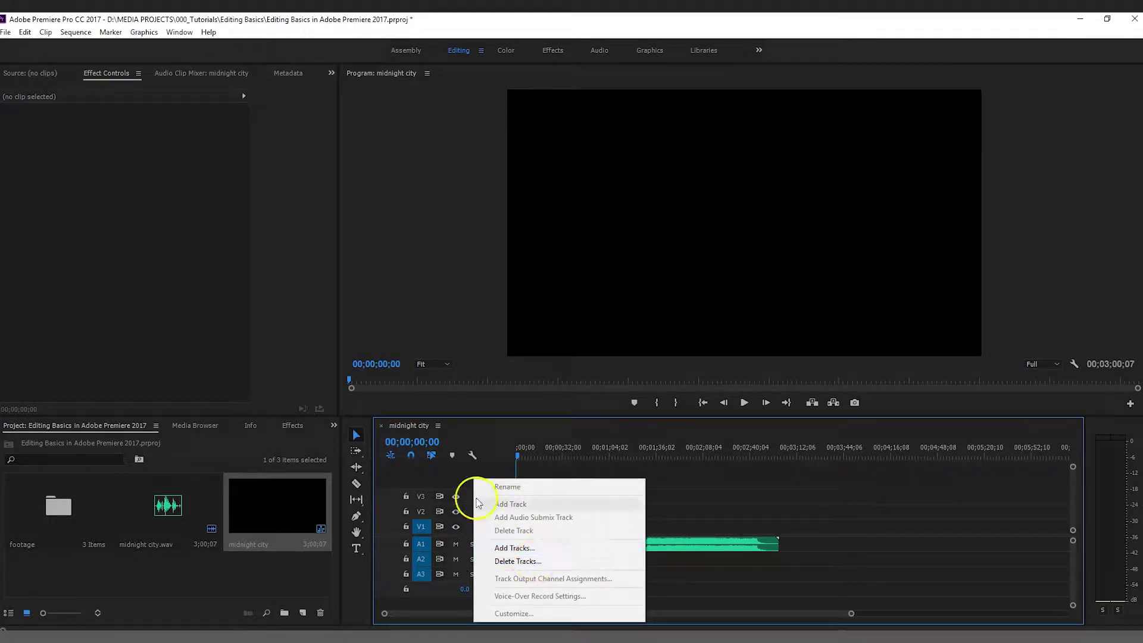
click(452, 476)
- Place type.mp4, city.mp4 and alley.mp4 from the footage bin end to end on V1, starting at the sequence's beginning
double_click(75, 512)
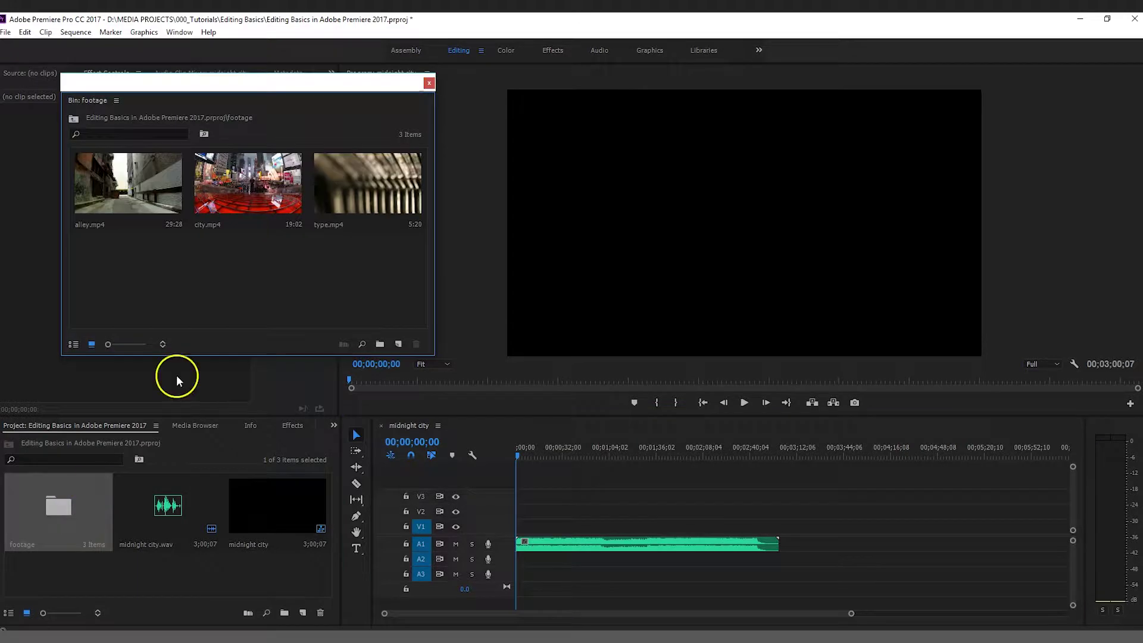
drag(338, 204, 520, 525)
drag(243, 183, 524, 539)
drag(159, 178, 559, 529)
click(429, 83)
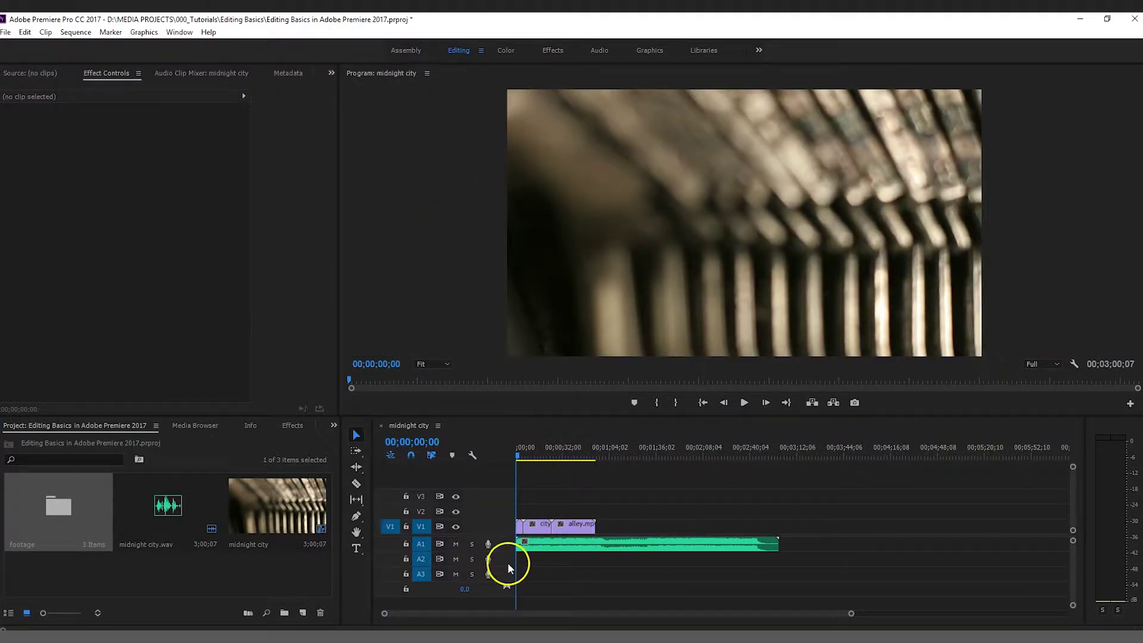
- Load the city clip from the timeline into the Source monitor and scrub through the sequence's clips
drag(517, 455, 544, 454)
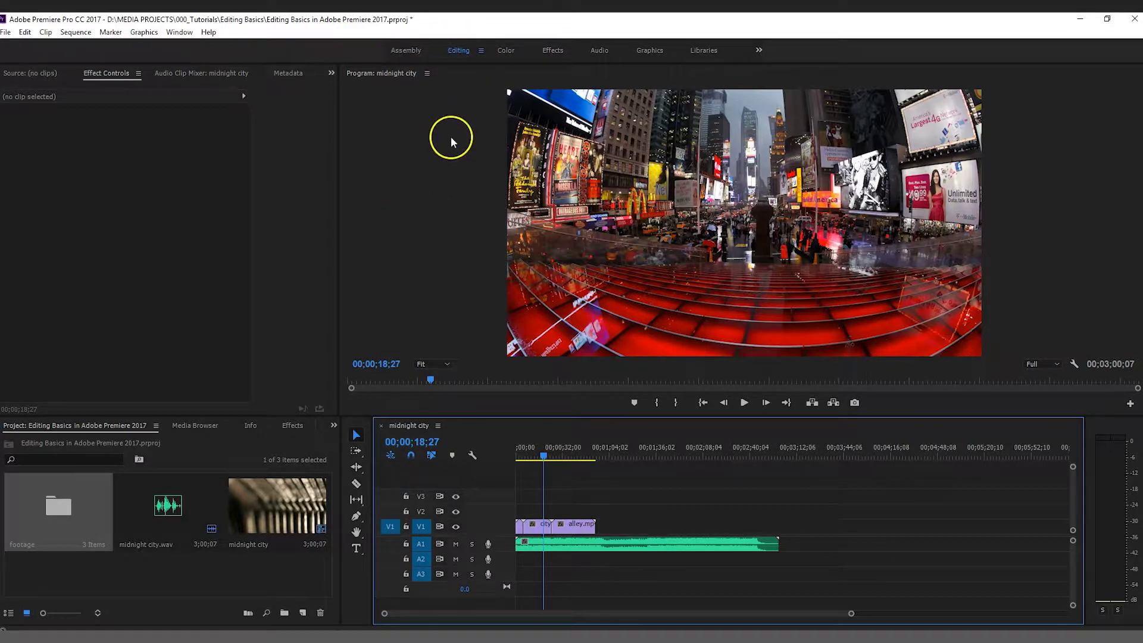
click(44, 73)
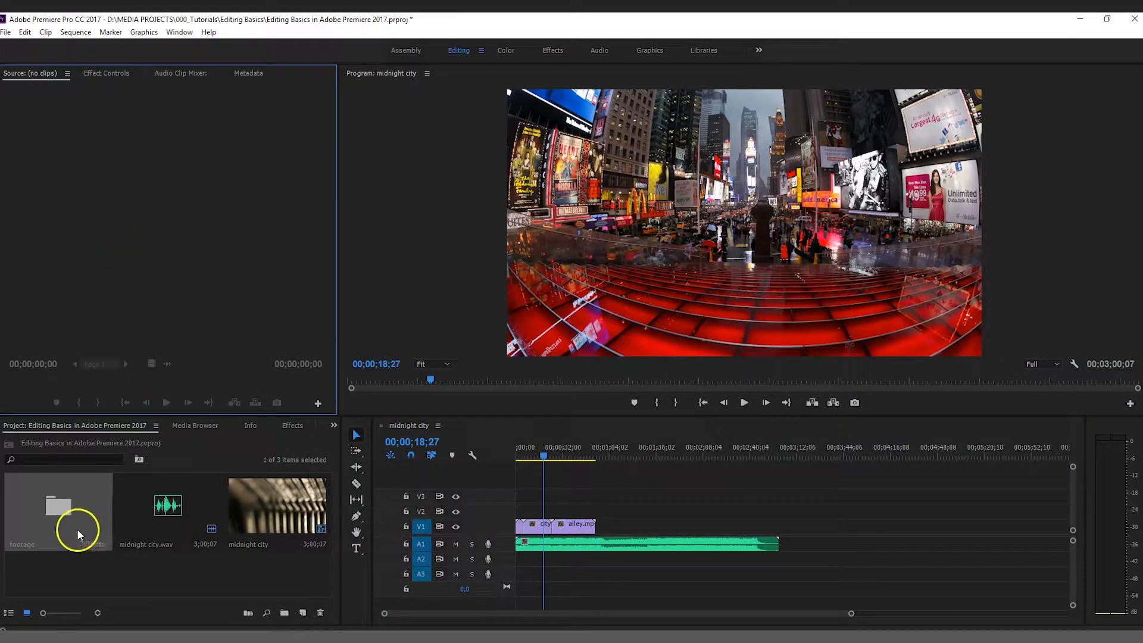
double_click(518, 524)
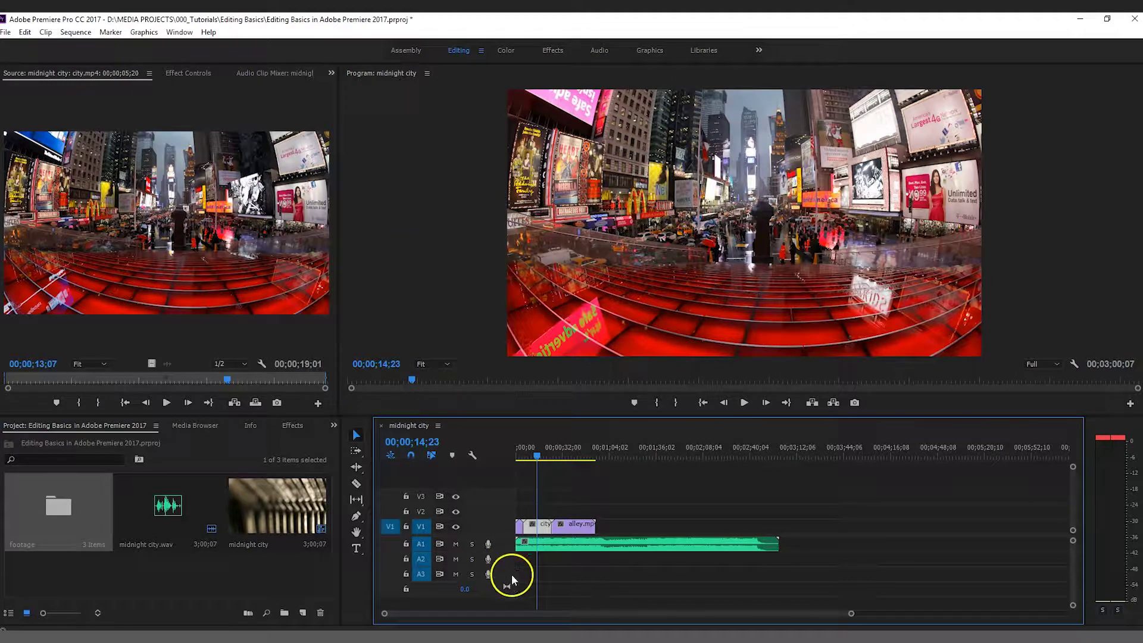
drag(536, 453, 577, 456)
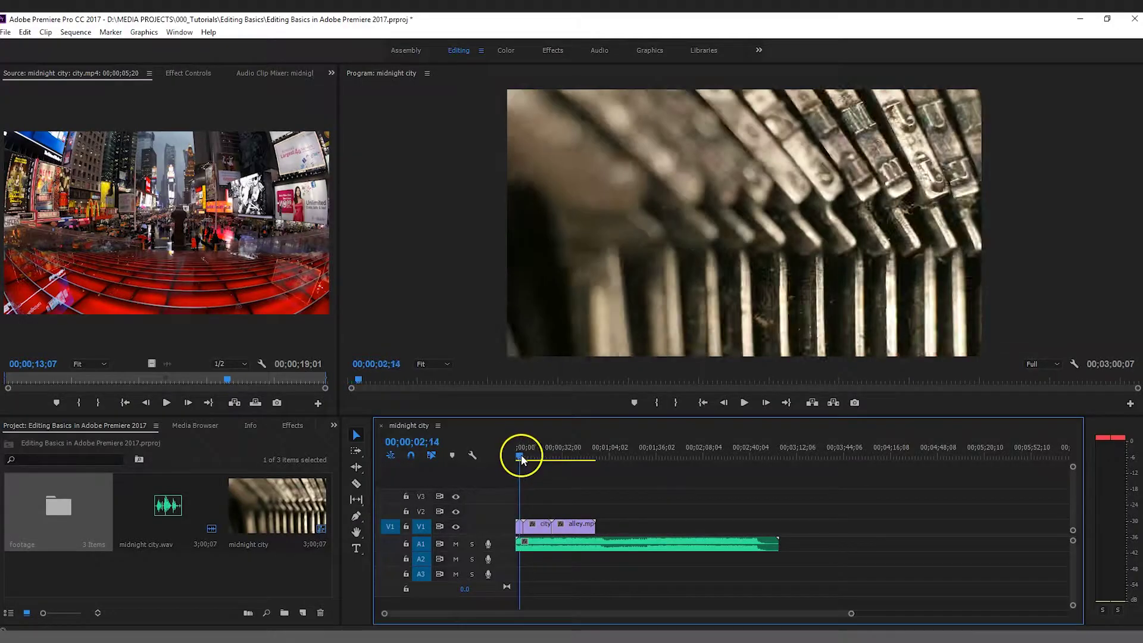
drag(520, 454, 548, 458)
- Trim the alley clip on V1 to about 18 seconds, keep it against the city clip, and preview it at 00;00;27;28
click(379, 489)
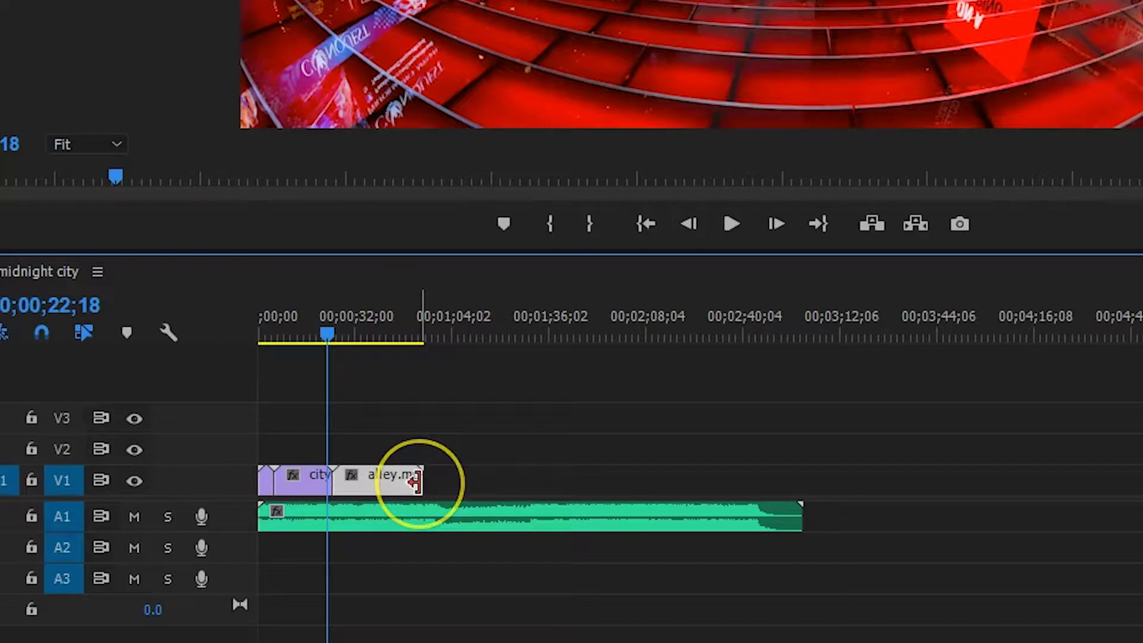
mouse_move(420, 475)
mouse_down()
mouse_move(384, 481)
mouse_move(420, 480)
mouse_up()
drag(332, 479, 365, 480)
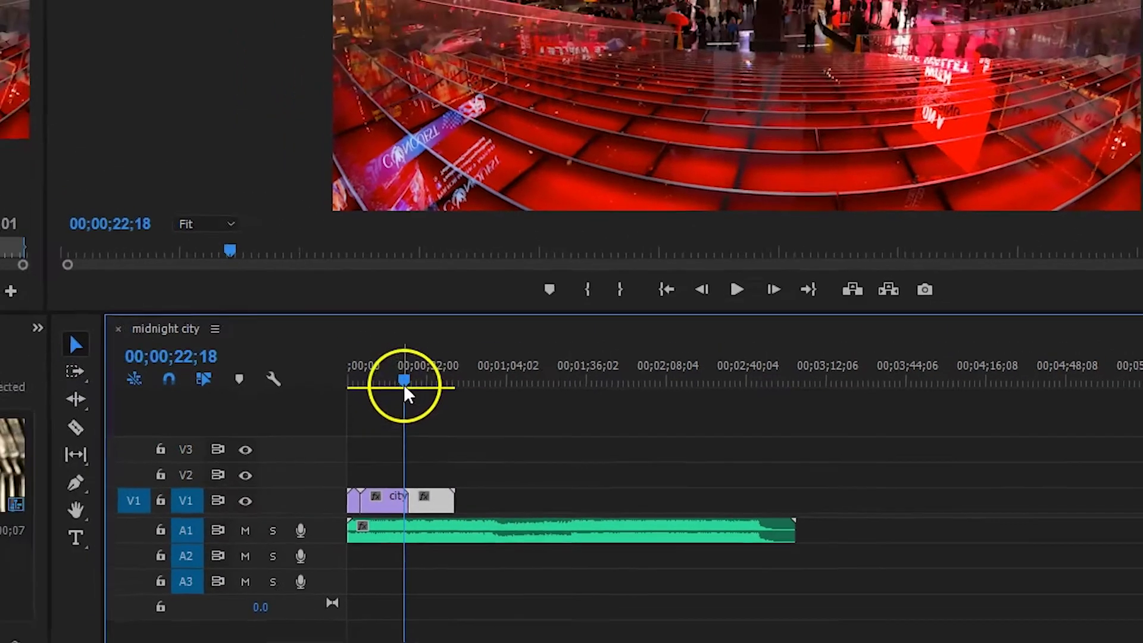
drag(326, 334, 344, 333)
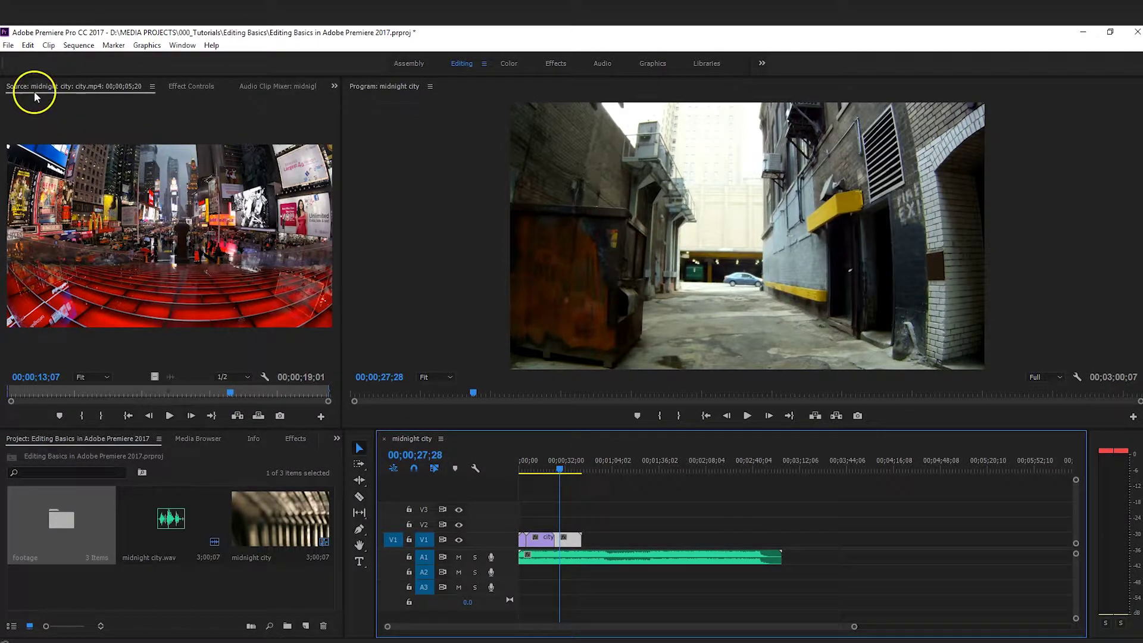
- Mark In and Out points on the city clip in the Source monitor, keeping about 4 seconds that end at 00;00;13;19
mouse_move(230, 392)
mouse_down()
mouse_move(124, 392)
mouse_move(234, 390)
mouse_up()
click(84, 413)
click(111, 414)
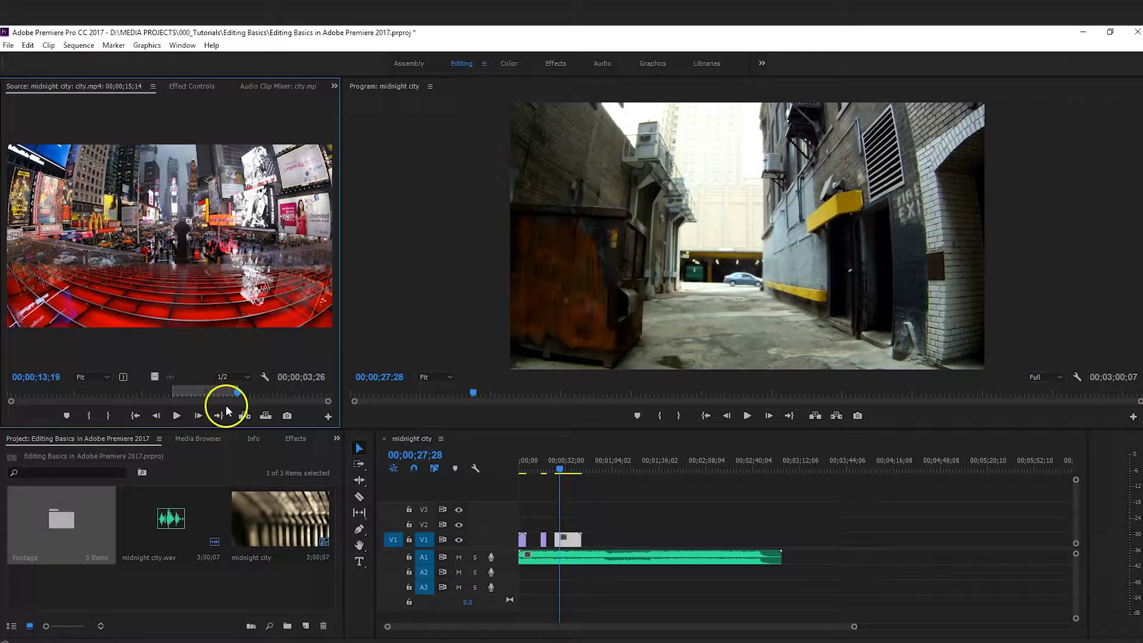
- Move the alley clip on V1 directly against the end of the shortened city clip and view the frame at 00;00;23;00
drag(566, 543, 559, 539)
click(558, 471)
click(552, 470)
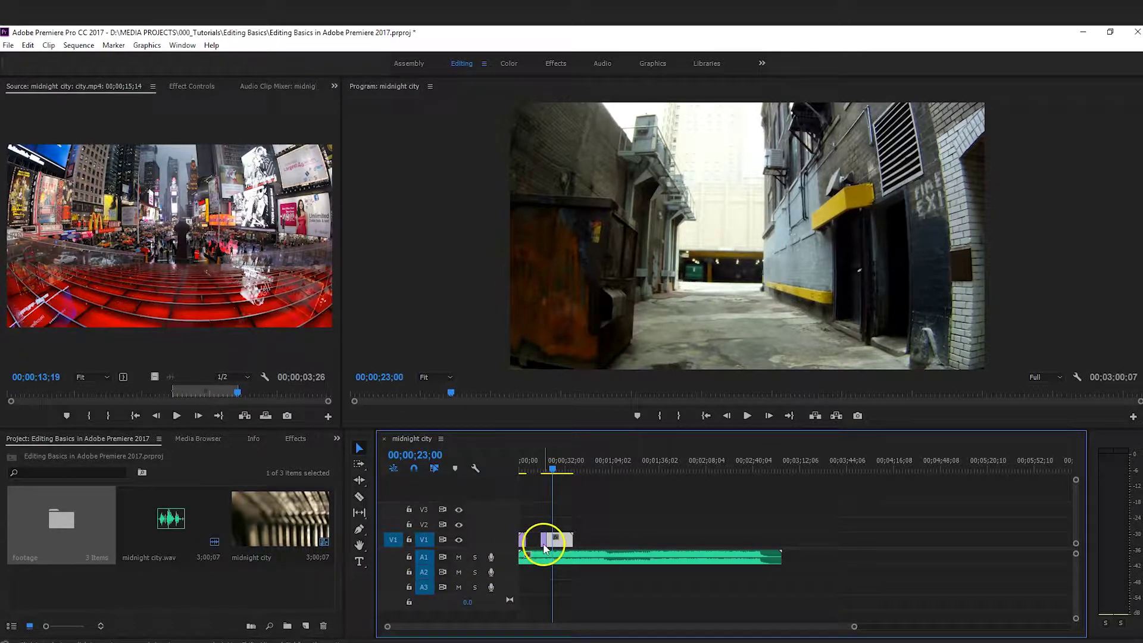
- Move the city and alley clips to about 00;01;34 on V1, ripple delete the gap after the type clip, and preview the joined clips
drag(542, 540, 676, 539)
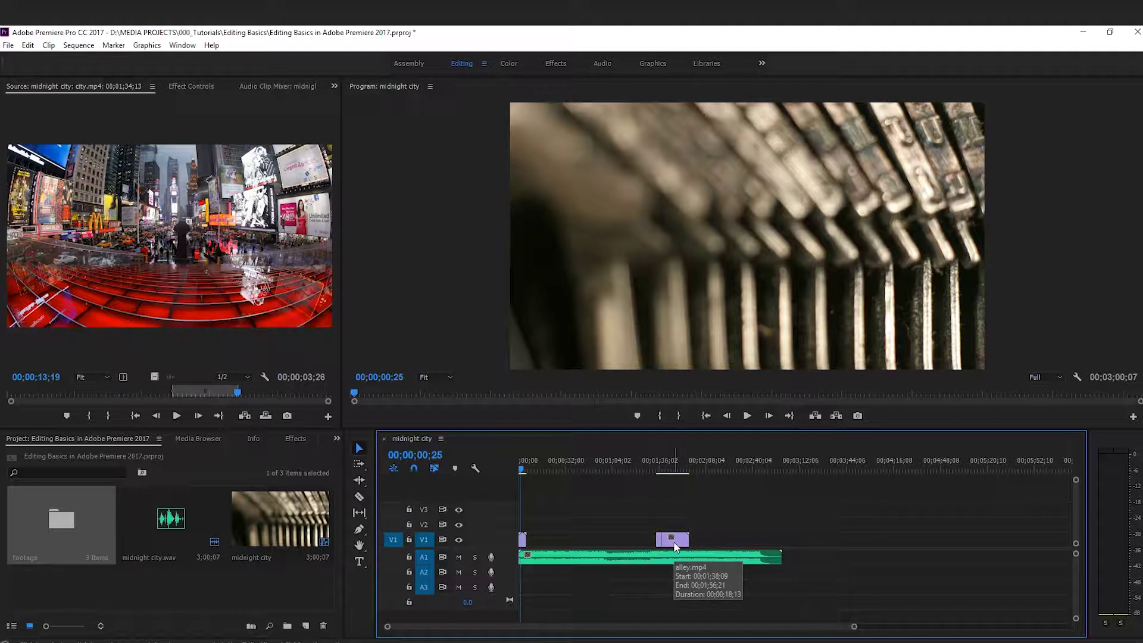
click(600, 541)
click(543, 544)
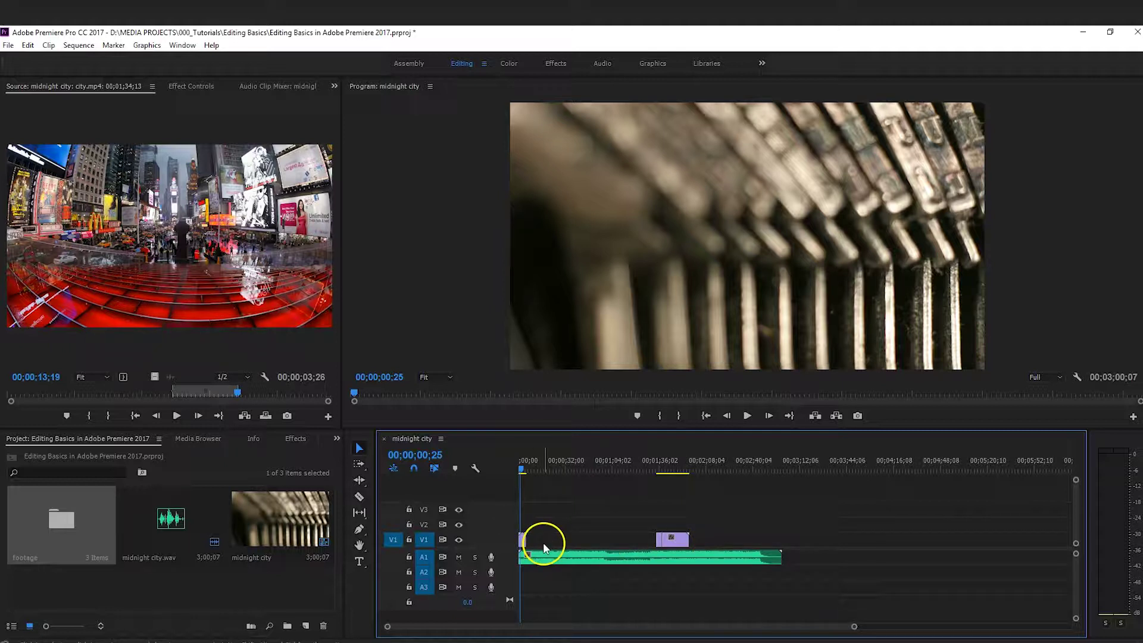
right_click(543, 541)
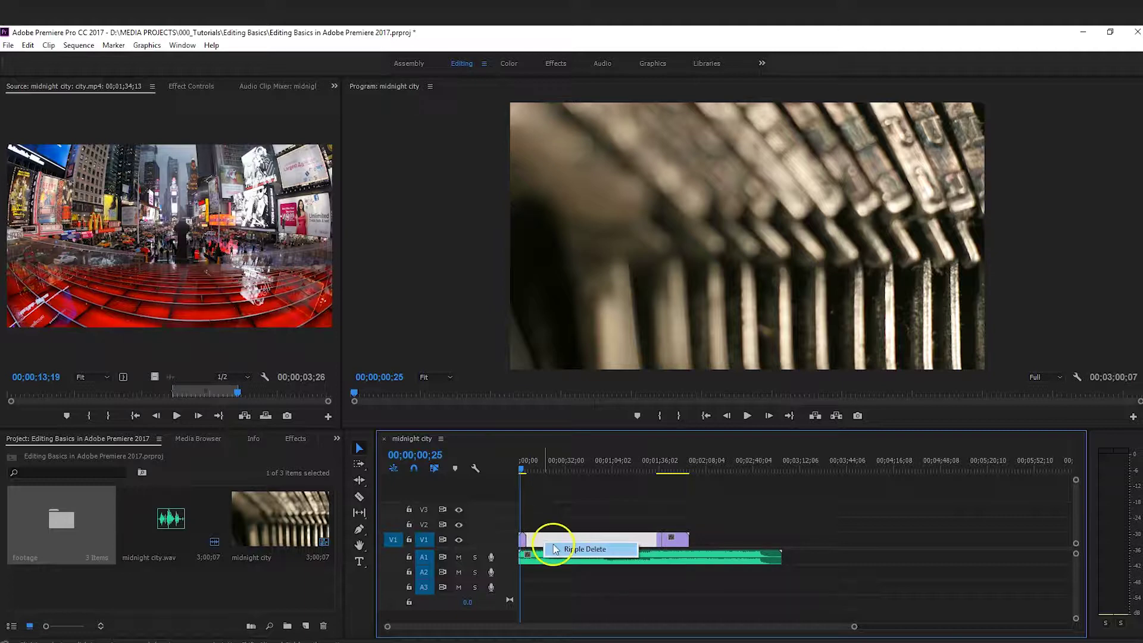
click(557, 545)
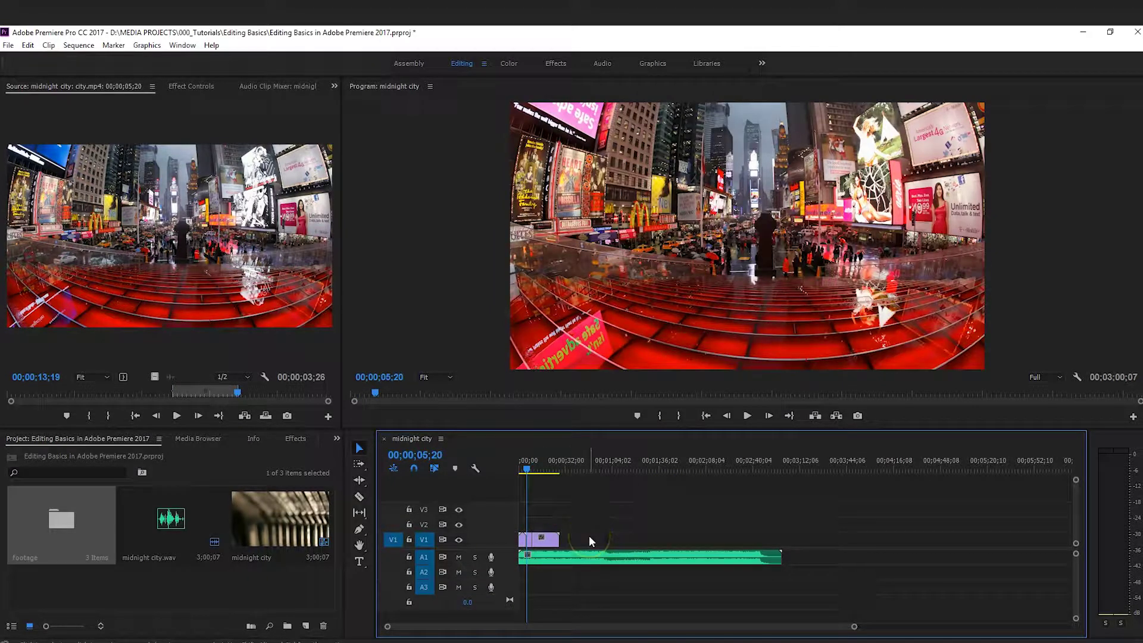
click(522, 472)
drag(528, 470, 554, 470)
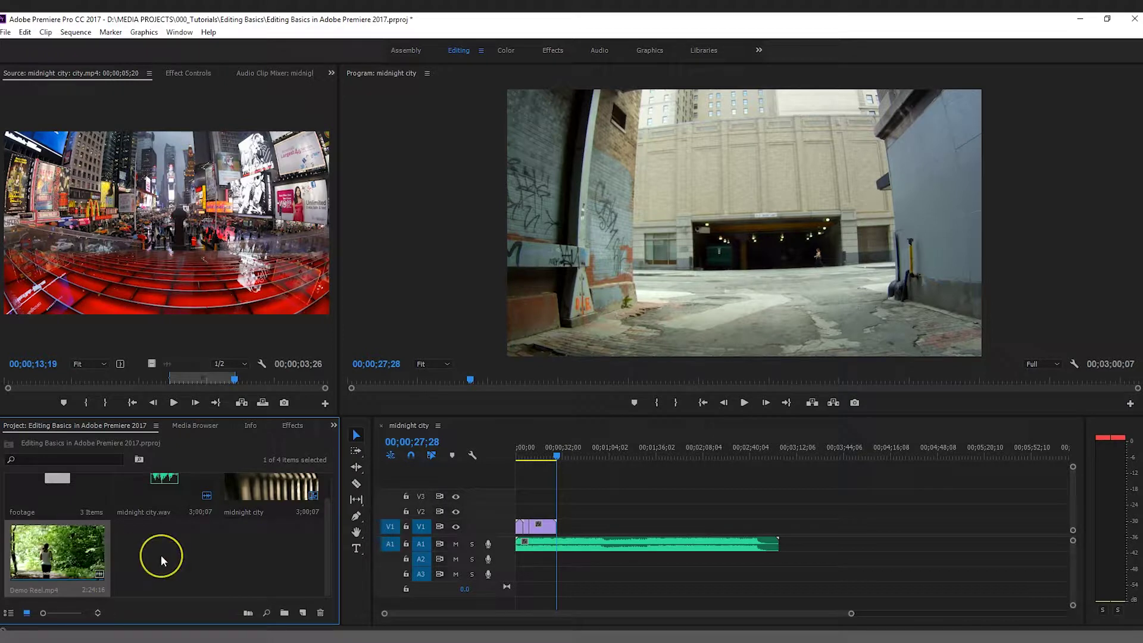
- Place Demo Reel.mp4 shortly after the alley clip, with video on V2 and audio on A2, and preview it at 00;00;39;00
click(547, 455)
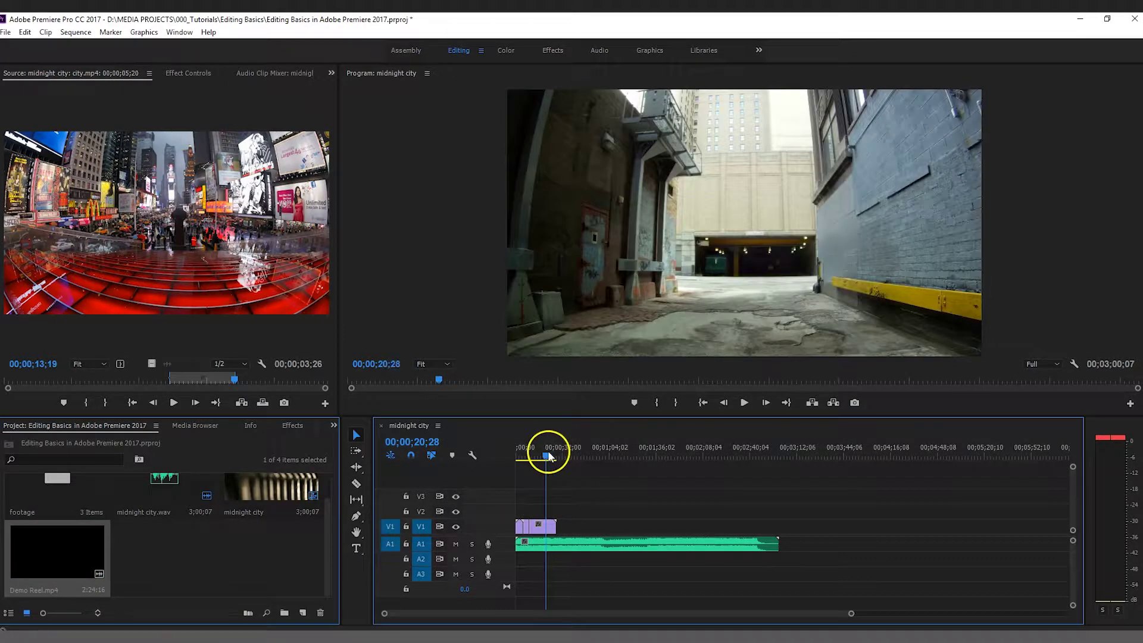
drag(57, 572, 574, 515)
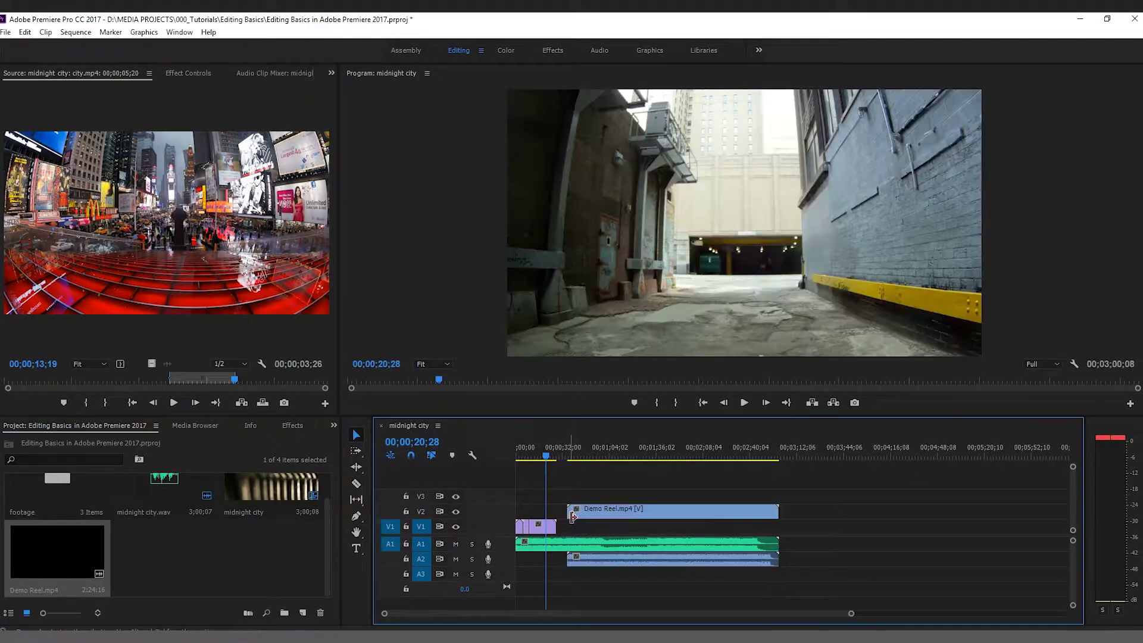
click(585, 563)
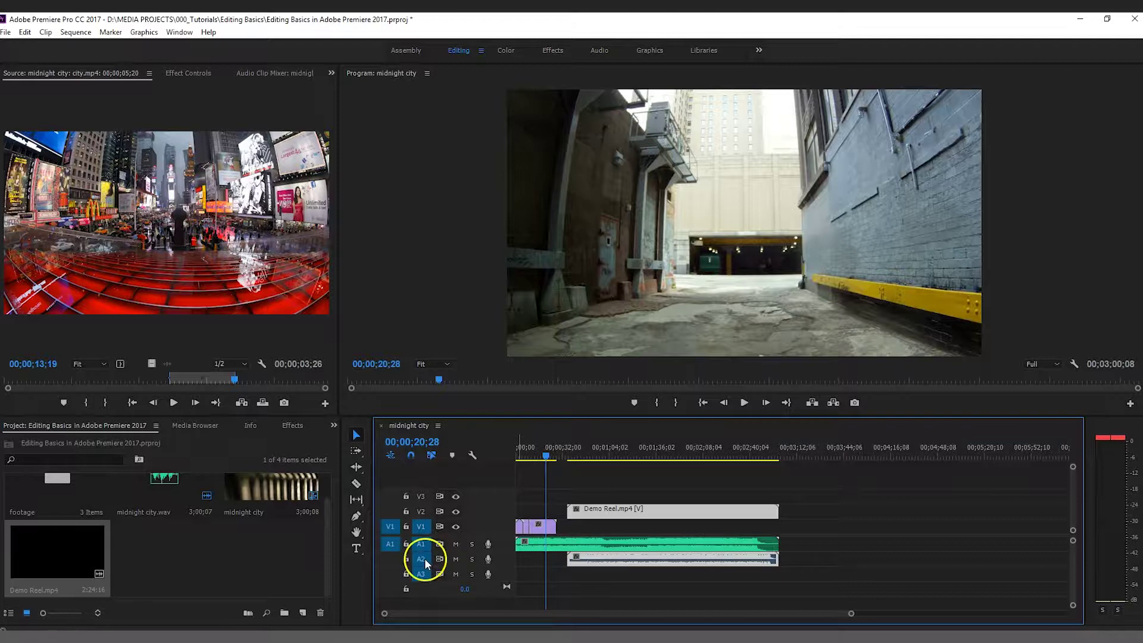
click(543, 504)
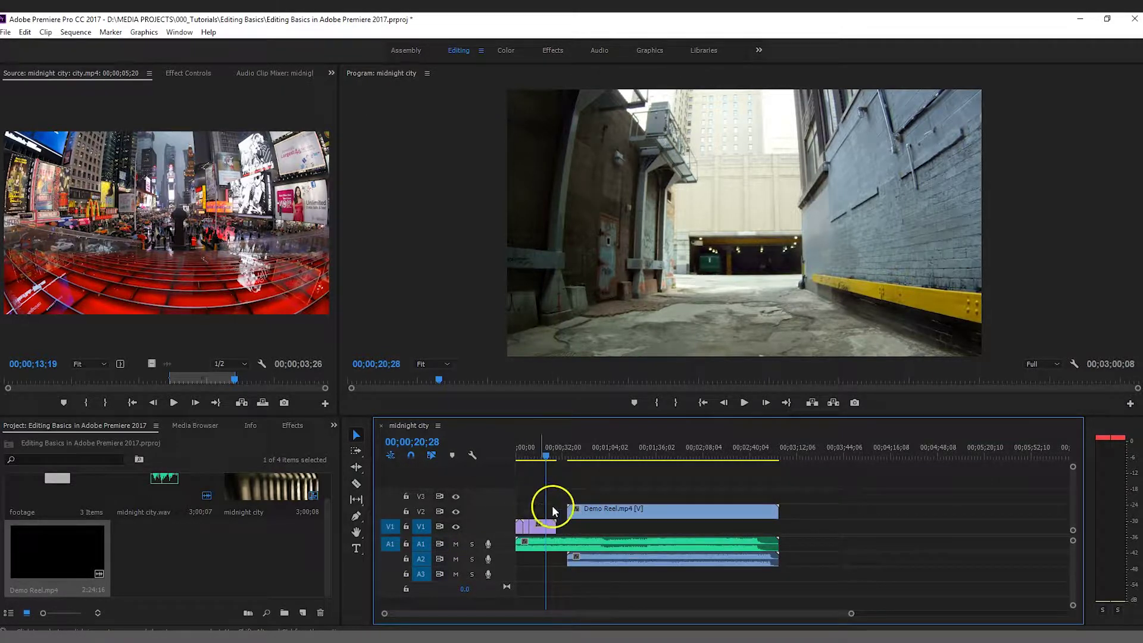
click(583, 513)
drag(545, 457, 573, 459)
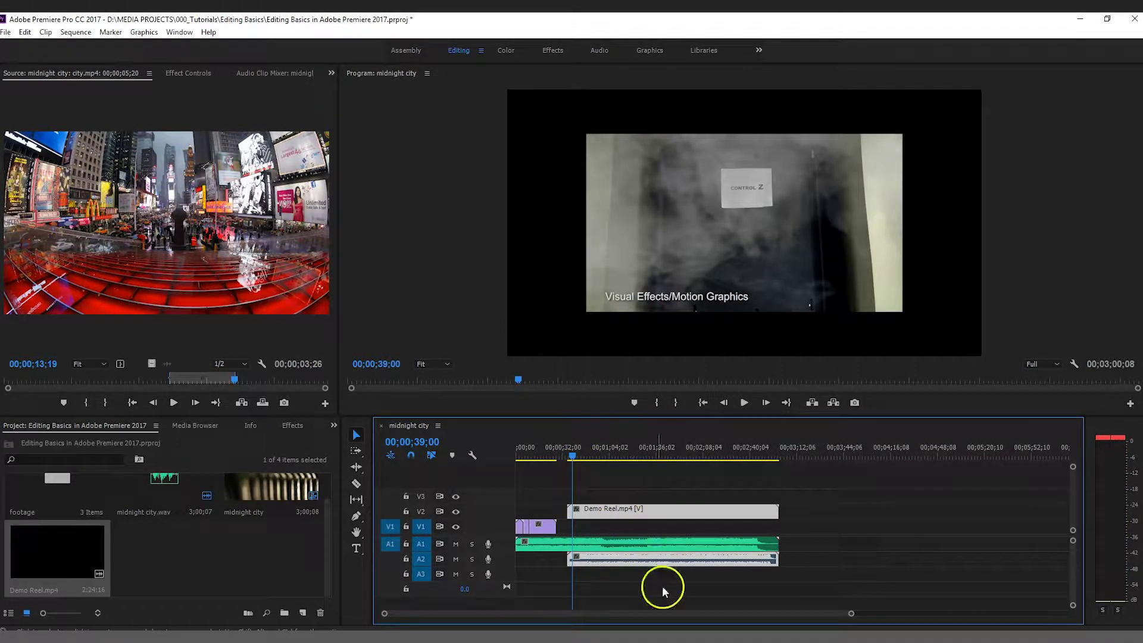
- Move Demo Reel.mp4's video to V3, unlink it from its audio, and shift the video and audio separately along the timeline
mouse_move(637, 510)
mouse_down()
mouse_move(691, 510)
mouse_move(660, 511)
mouse_move(668, 541)
mouse_move(658, 492)
mouse_move(650, 551)
mouse_move(645, 497)
mouse_move(637, 536)
mouse_move(643, 502)
mouse_up()
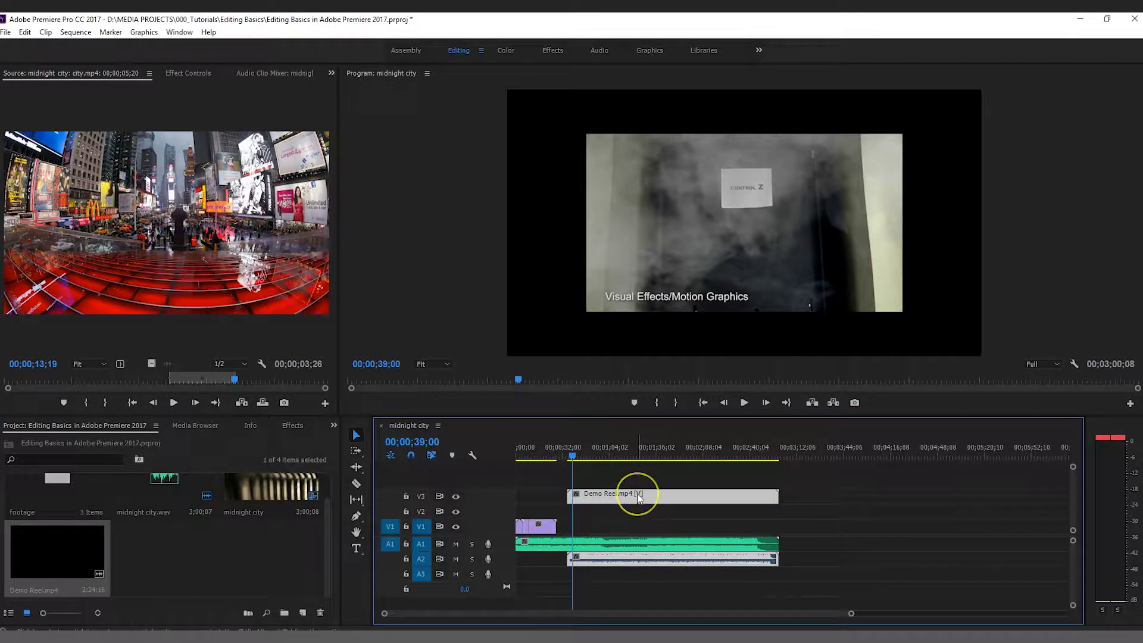
right_click(637, 494)
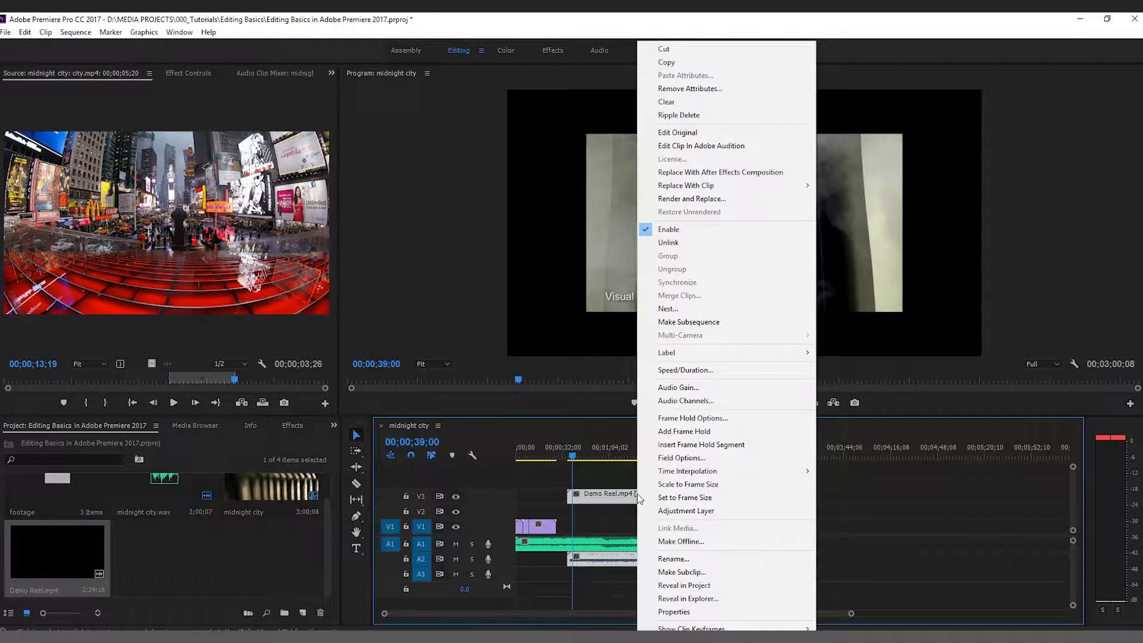
click(667, 243)
drag(647, 493, 814, 494)
drag(665, 565, 699, 554)
- Place the Demo Reel.mp4 video on V1 directly against the end of the alley clip and delete its unlinked audio from A2
drag(823, 492, 666, 529)
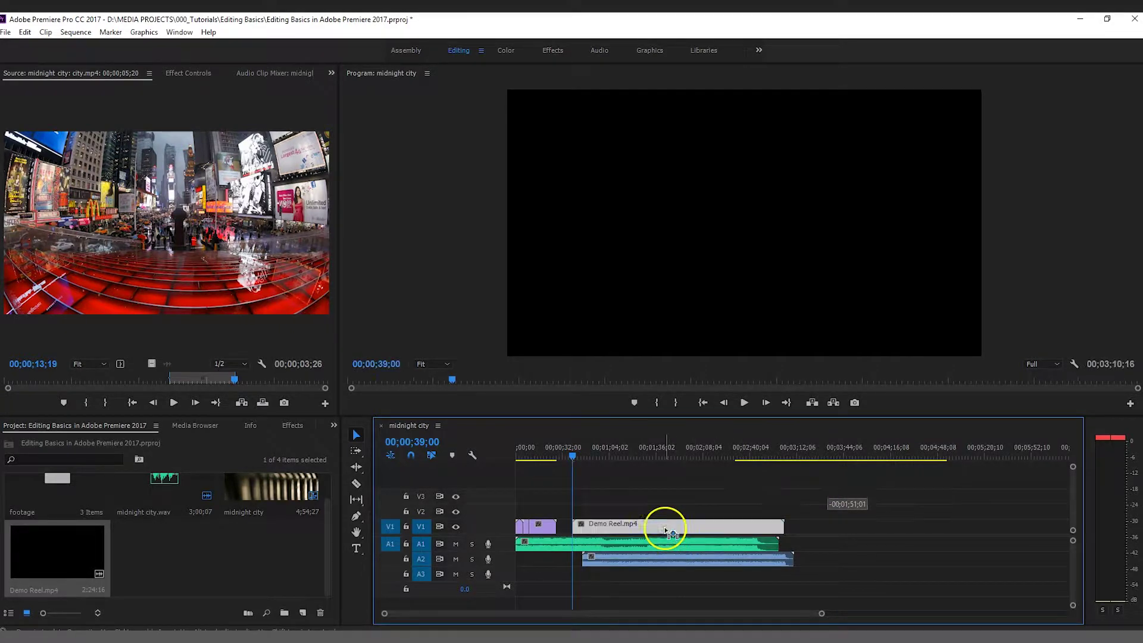
click(665, 563)
key(Delete)
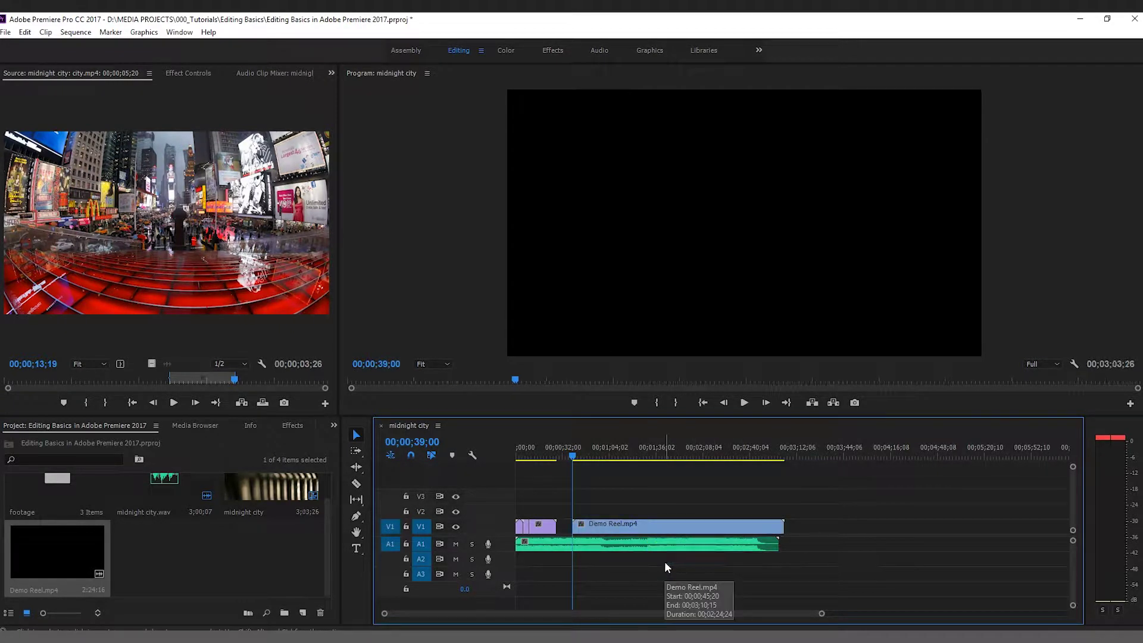
click(672, 531)
drag(673, 530, 658, 530)
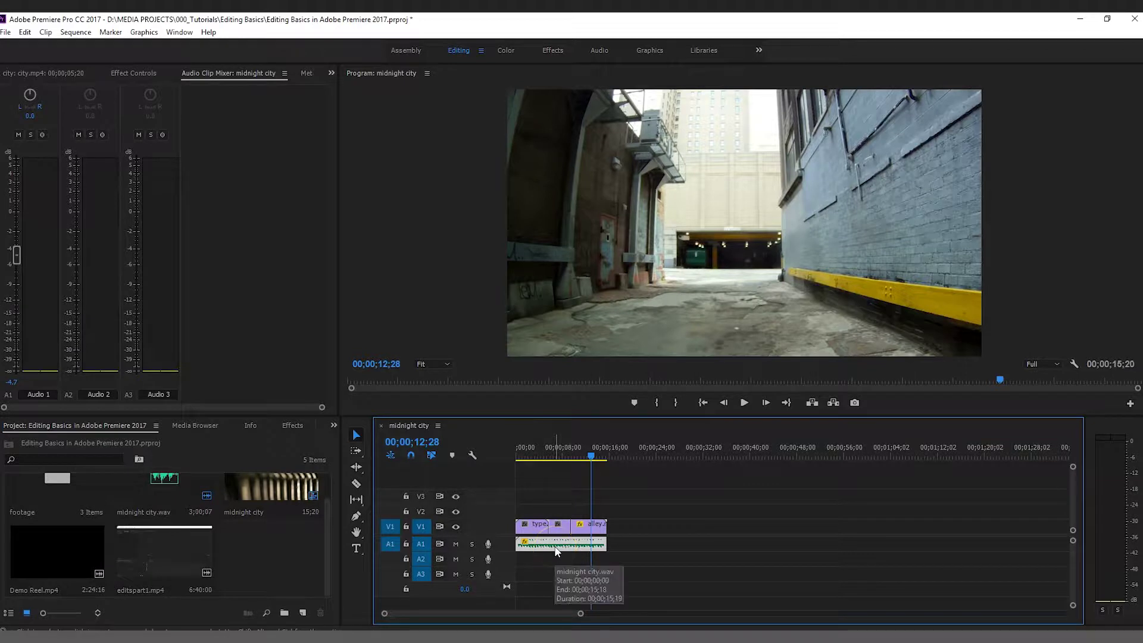
- Examine the Volume and Channel Volume settings of the midnight city.wav clip on A1 in Effect Controls
click(562, 548)
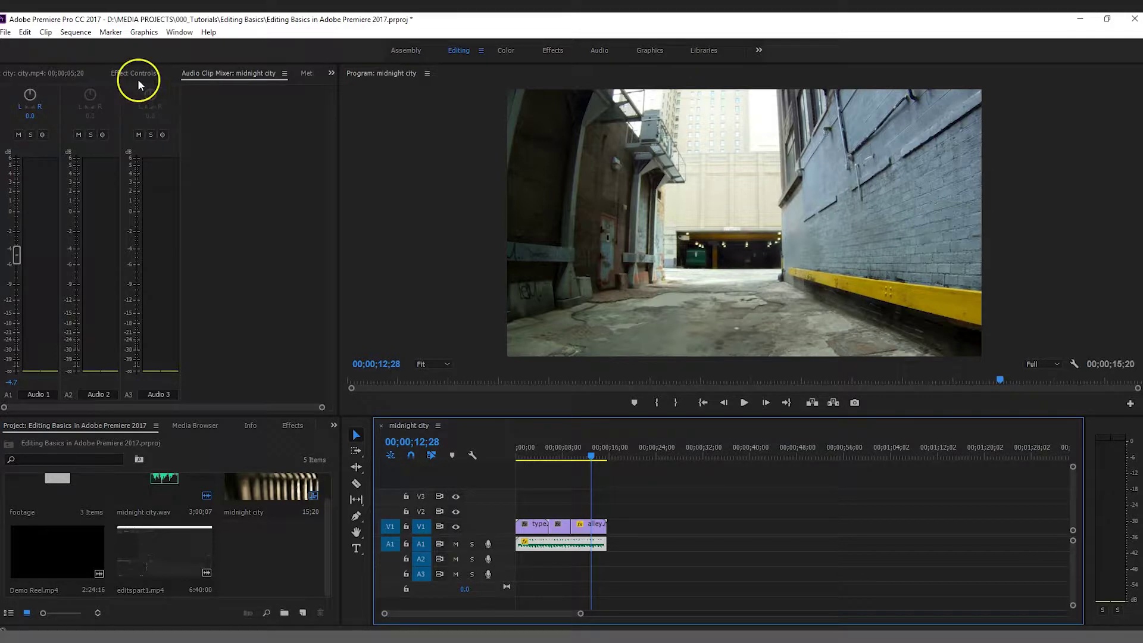
click(68, 73)
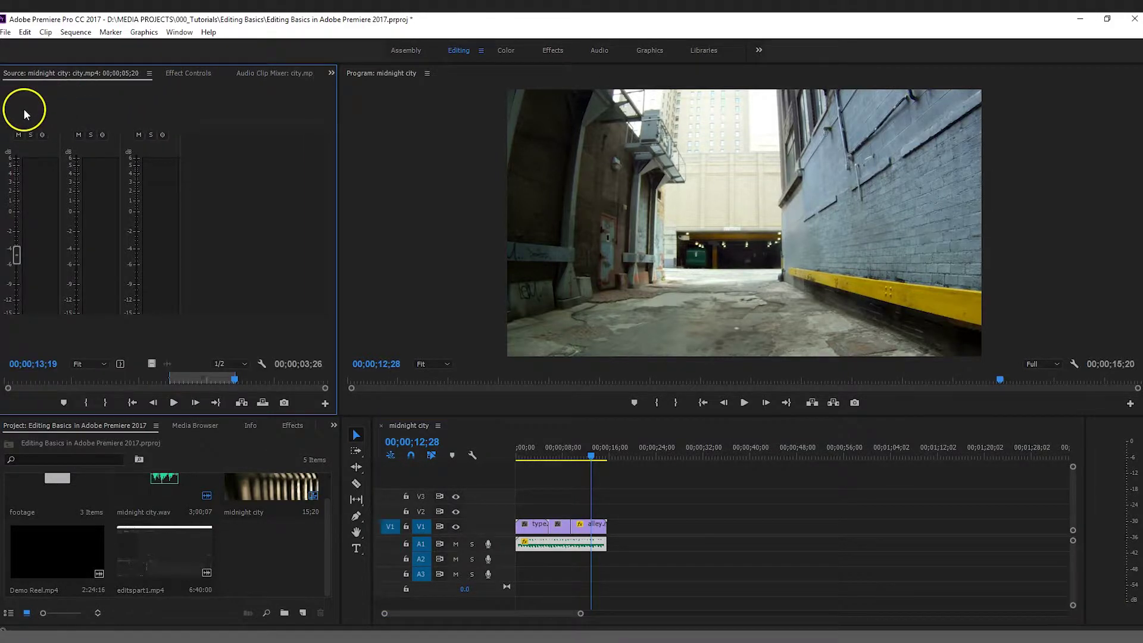
click(180, 73)
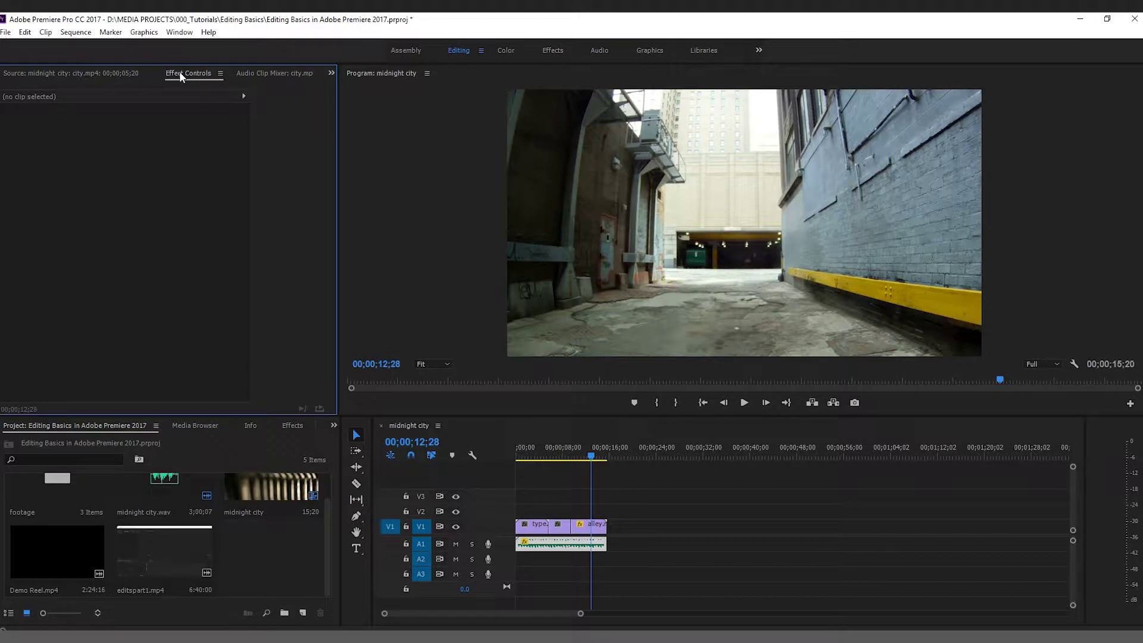
click(101, 74)
click(190, 74)
click(573, 544)
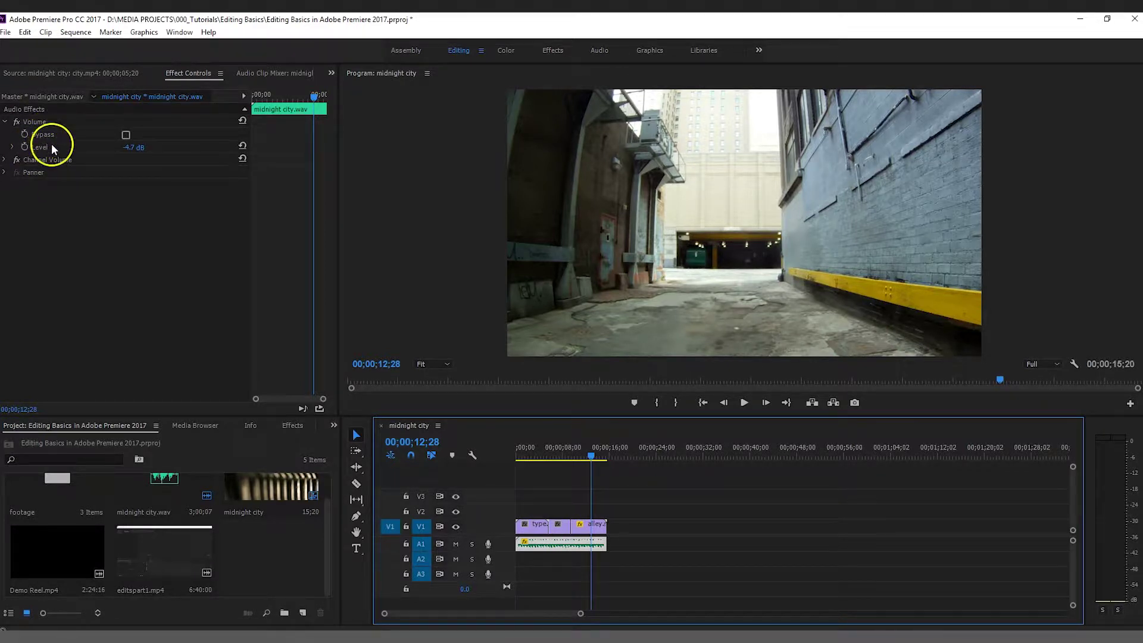
click(6, 161)
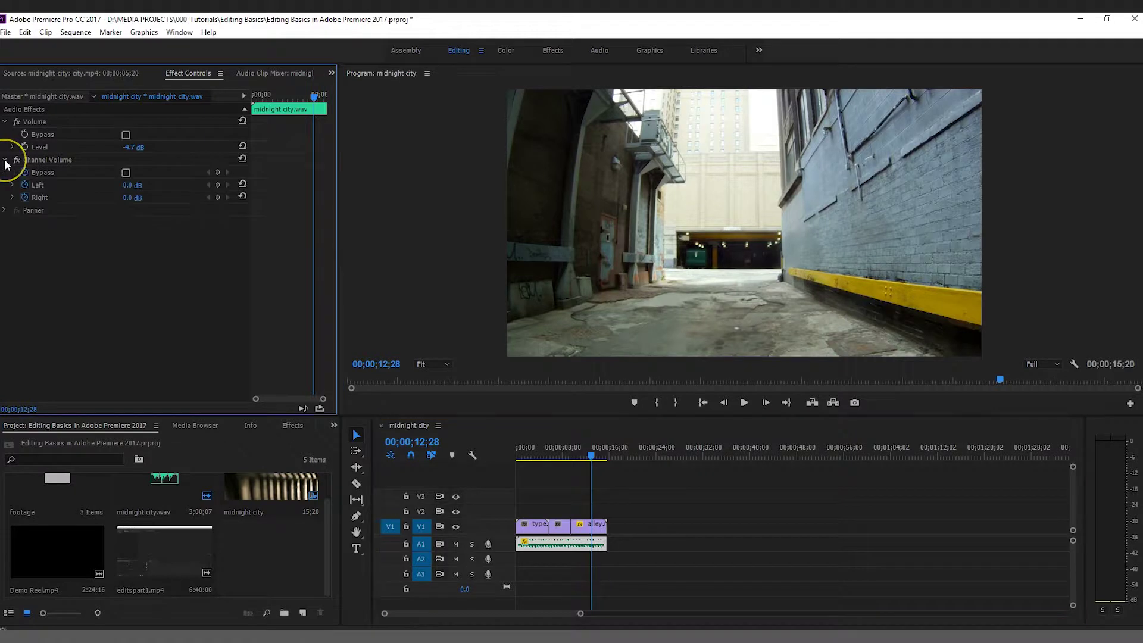
click(6, 160)
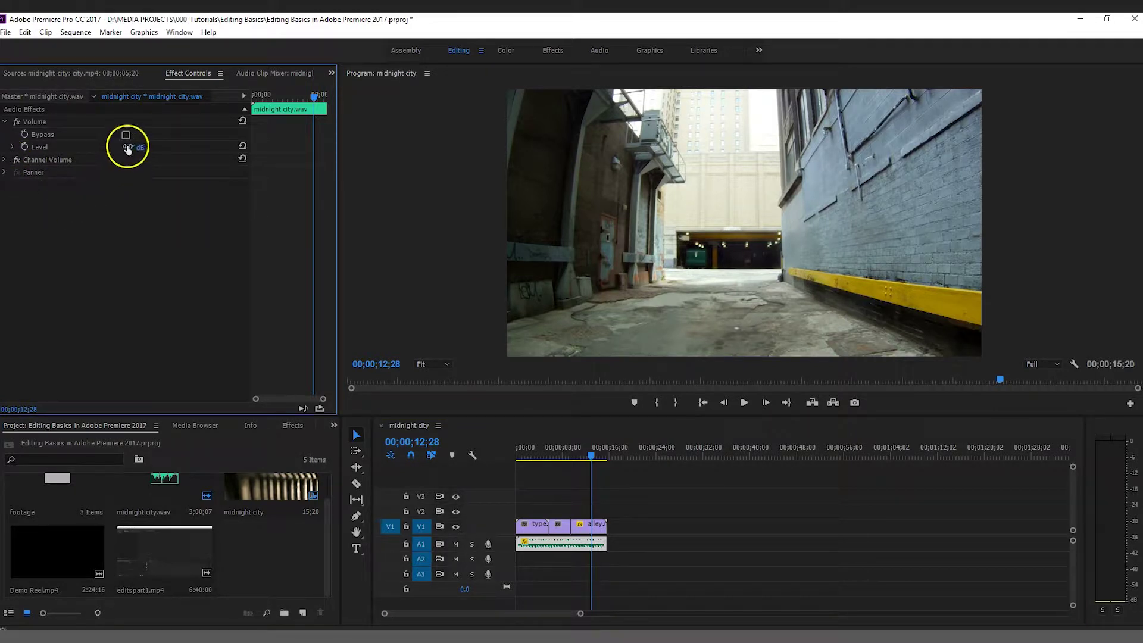
- Raise the midnight city.wav volume level to 6.0 dB and preview the sound around 00;00;11;09 while watching the audio meters
mouse_move(587, 459)
mouse_down()
mouse_move(554, 454)
mouse_move(591, 455)
mouse_move(559, 463)
mouse_move(581, 462)
mouse_up()
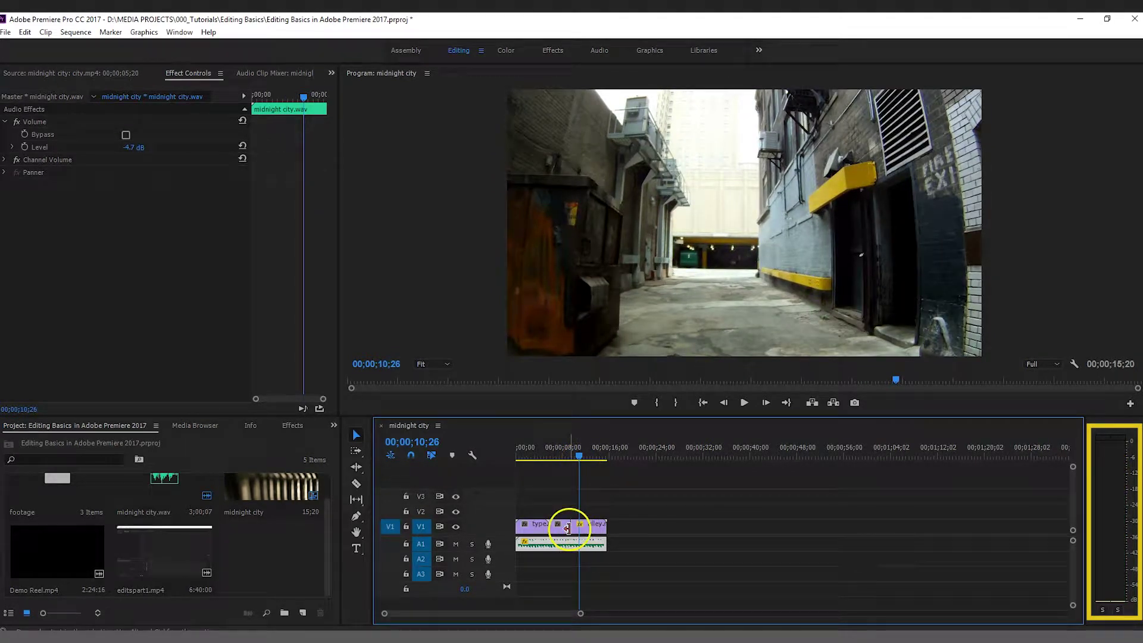
drag(131, 149, 199, 166)
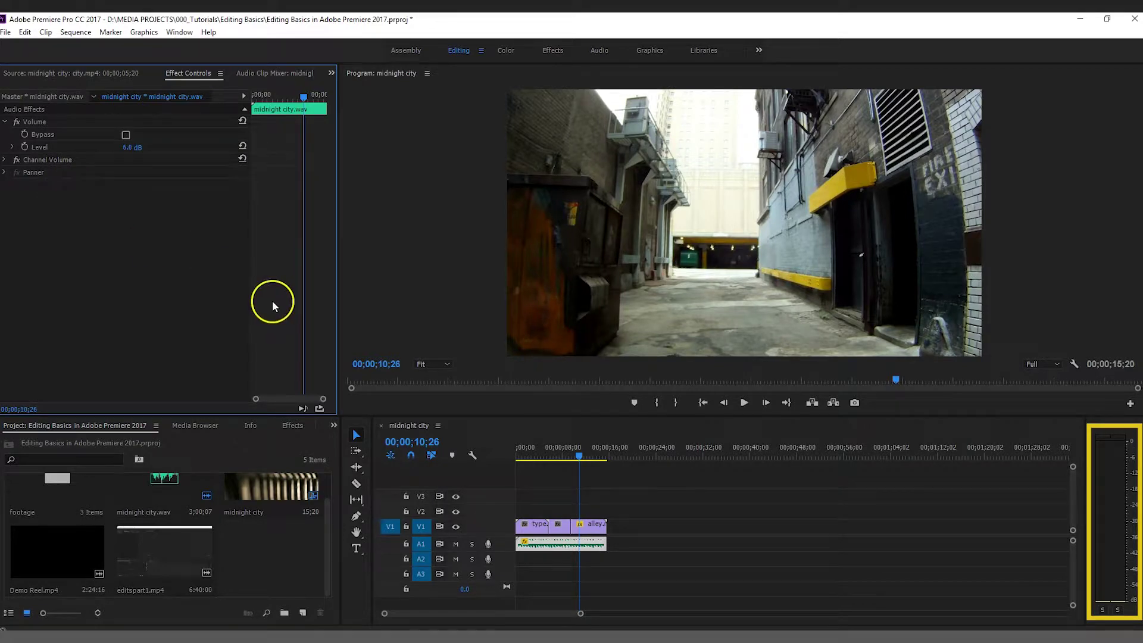
mouse_move(574, 456)
mouse_down()
mouse_move(555, 459)
mouse_move(571, 467)
mouse_move(556, 473)
mouse_move(580, 473)
mouse_up()
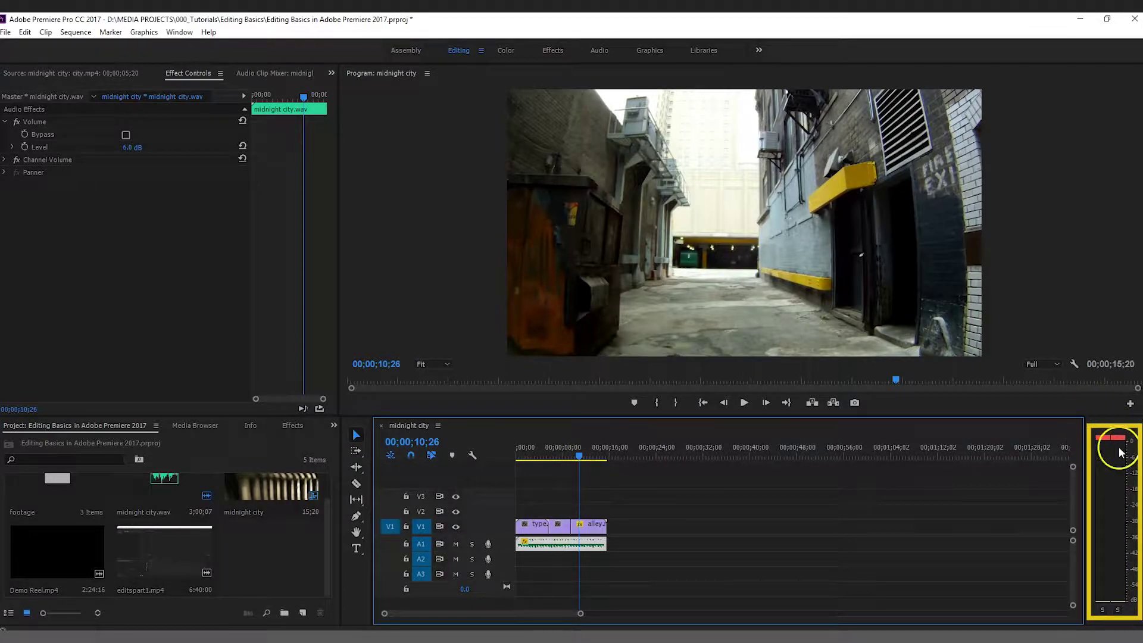
mouse_move(569, 455)
mouse_down()
mouse_move(581, 455)
mouse_move(548, 455)
mouse_move(602, 455)
mouse_move(569, 459)
mouse_move(595, 459)
mouse_move(582, 463)
mouse_up()
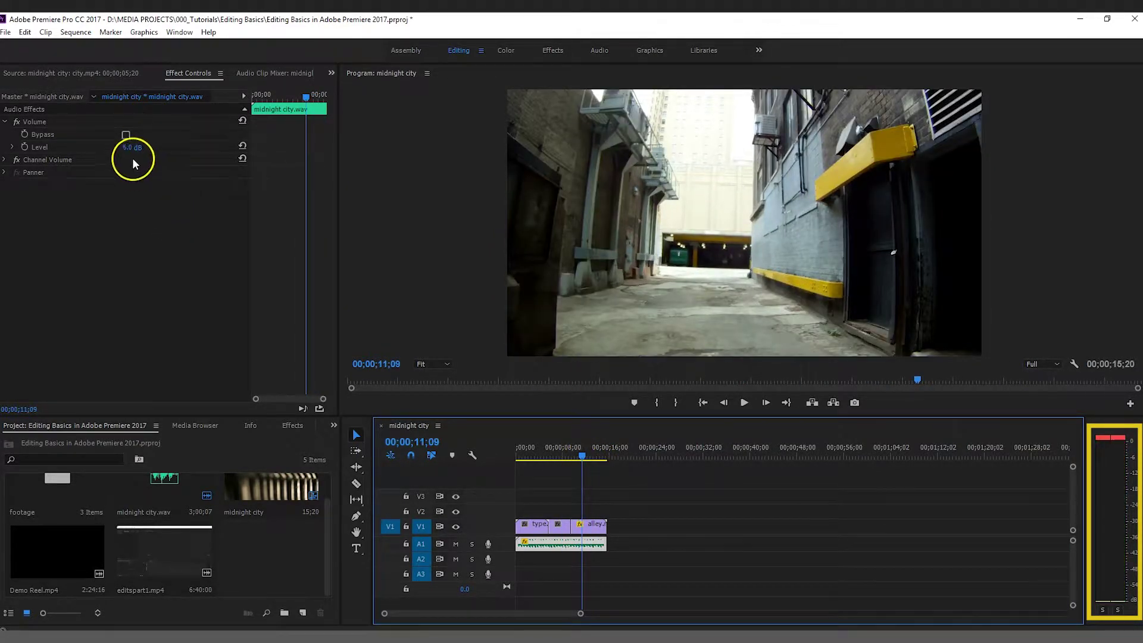
- Lower the midnight city.wav level to -4.4 dB, preview it, and fine-tune it to -4.2 dB in the Audio Clip Mixer
drag(128, 149, 113, 147)
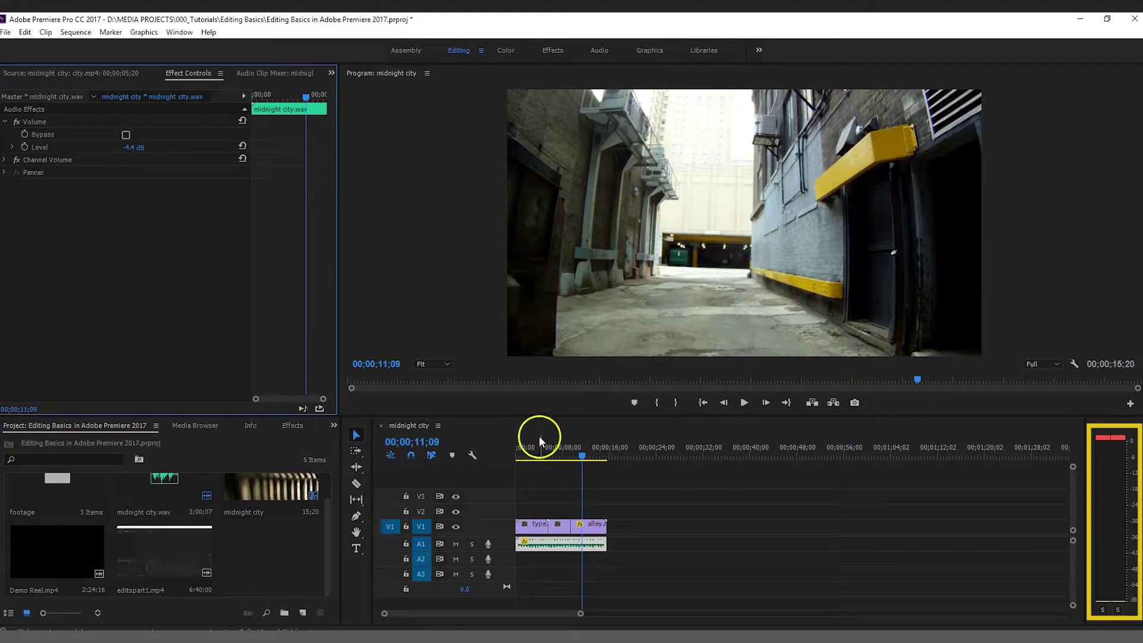
mouse_move(581, 455)
mouse_down()
mouse_move(538, 459)
mouse_move(587, 462)
mouse_up()
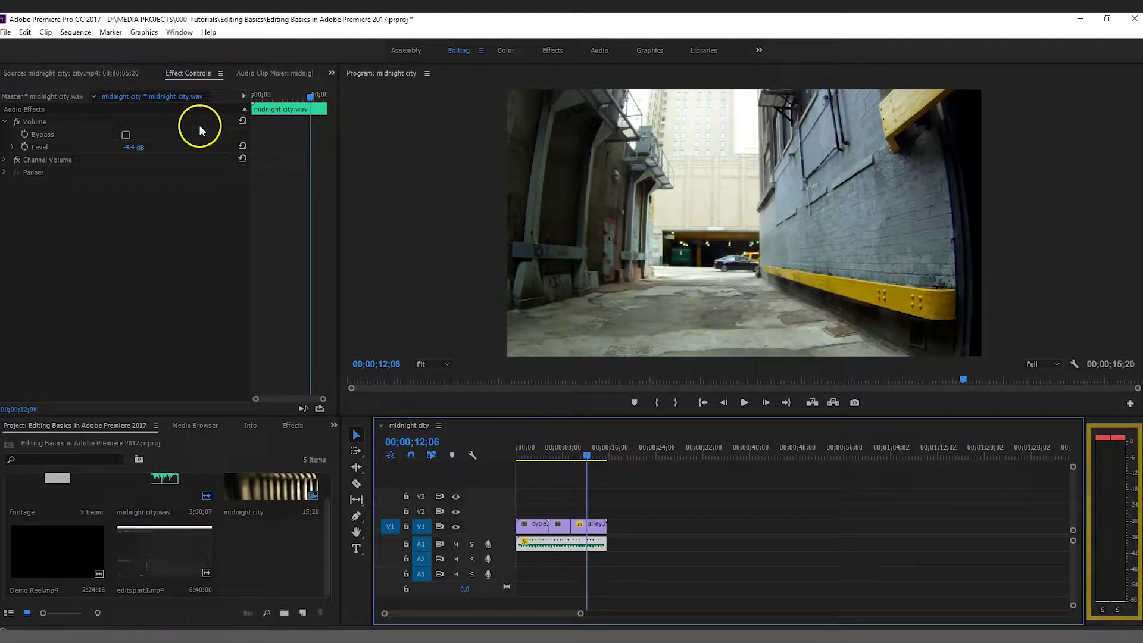
click(263, 73)
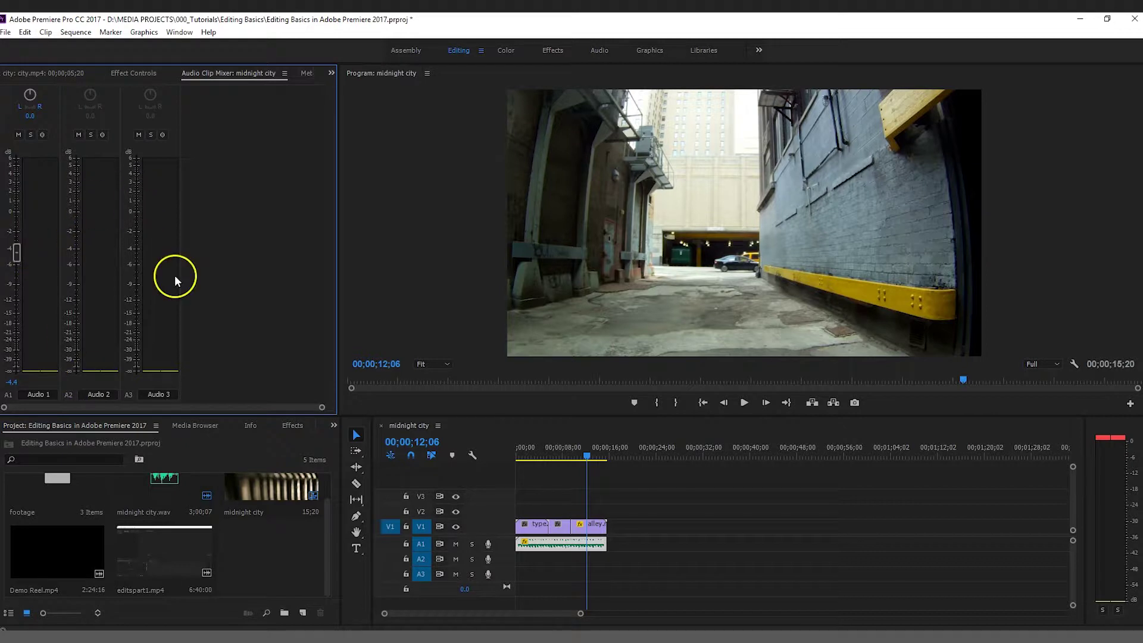
drag(19, 258, 18, 256)
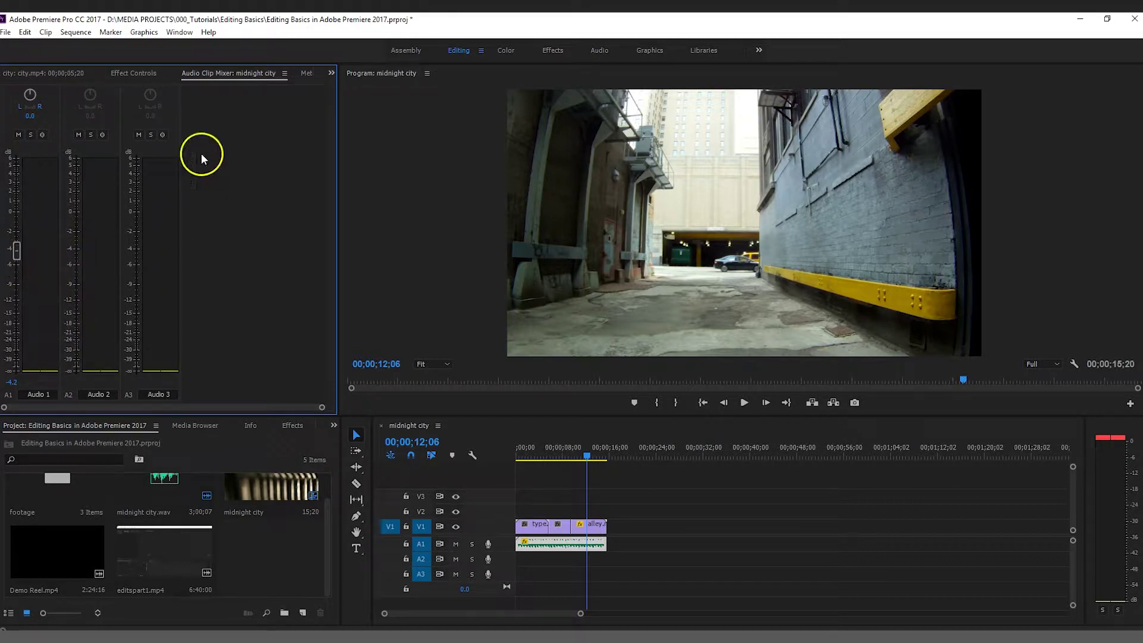
click(134, 74)
click(193, 73)
click(135, 72)
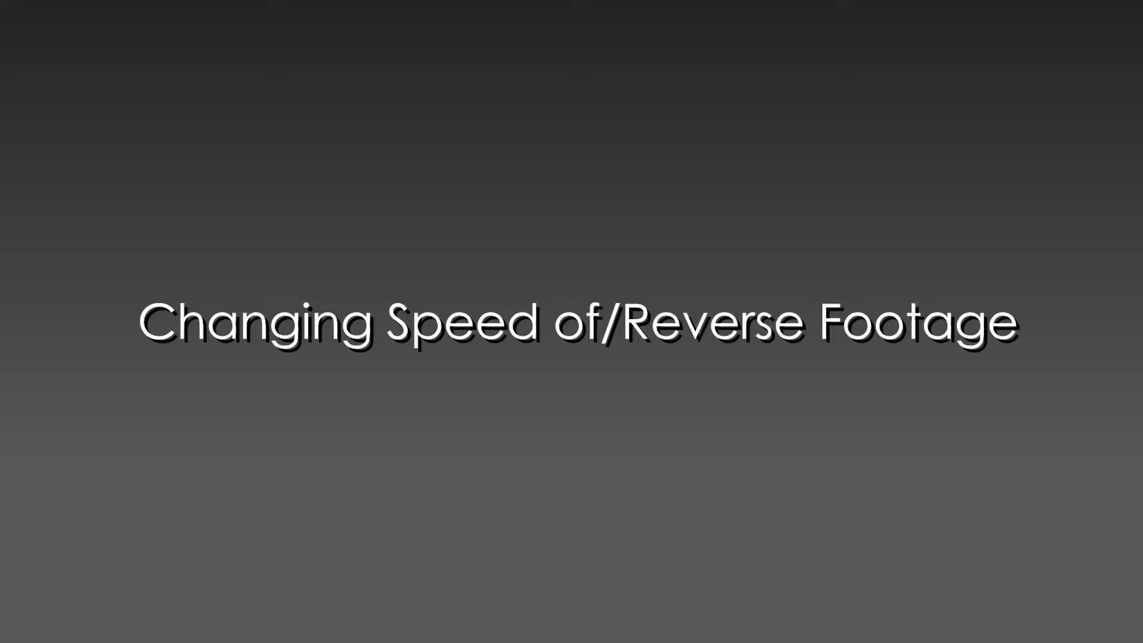
- Reverse the playback of the alley clip on V1 with Speed/Duration and preview it up to 00;00;13;04
click(590, 585)
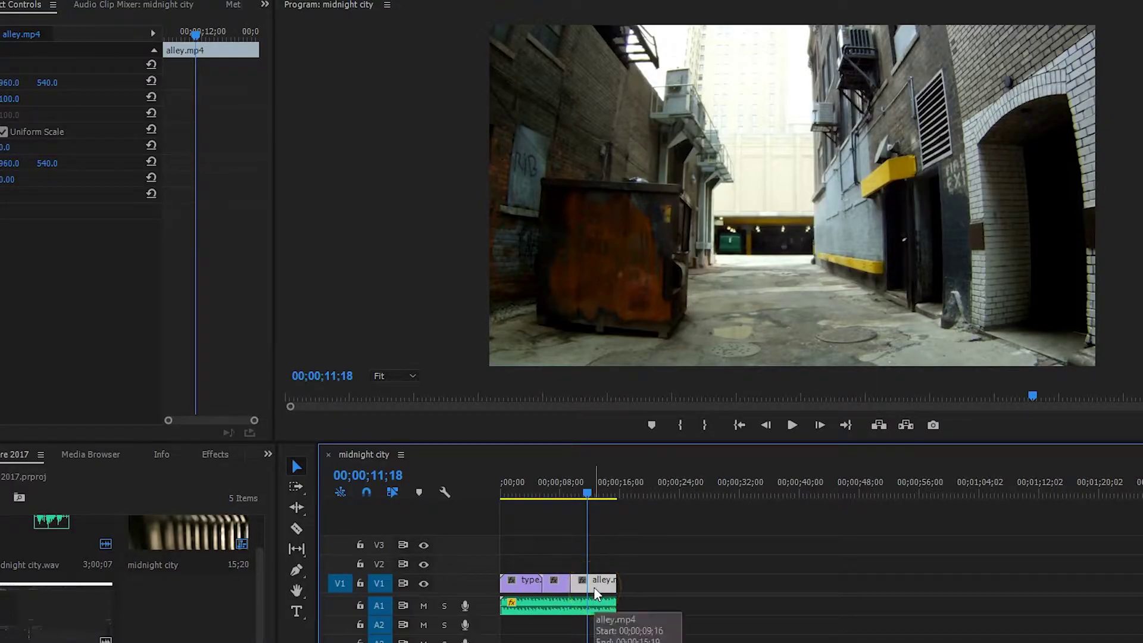
right_click(595, 592)
click(652, 440)
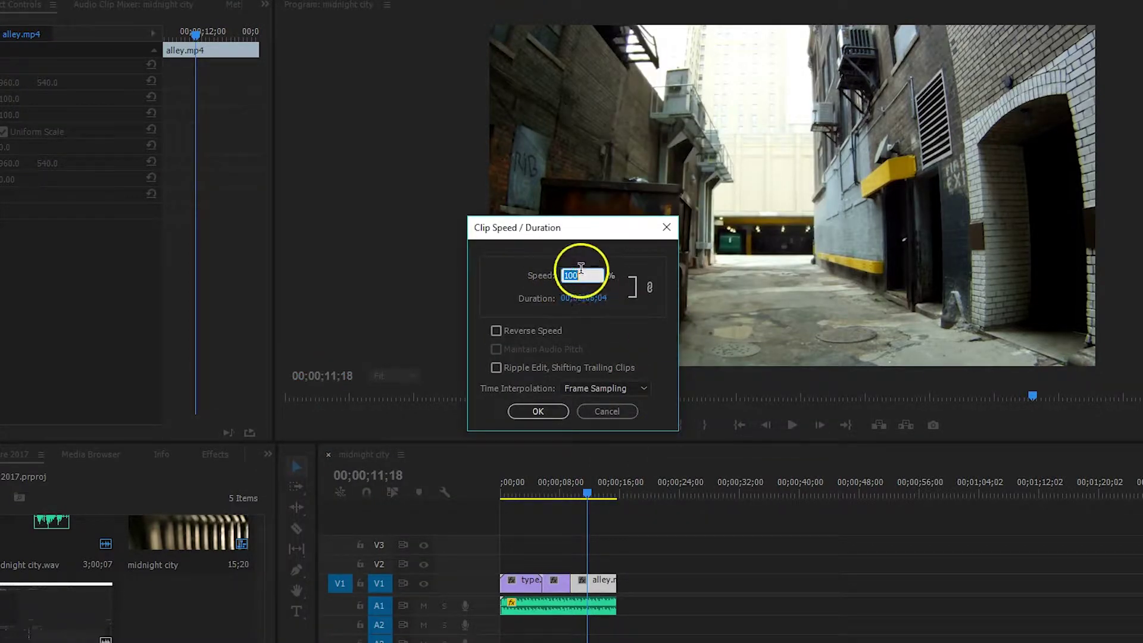
click(535, 331)
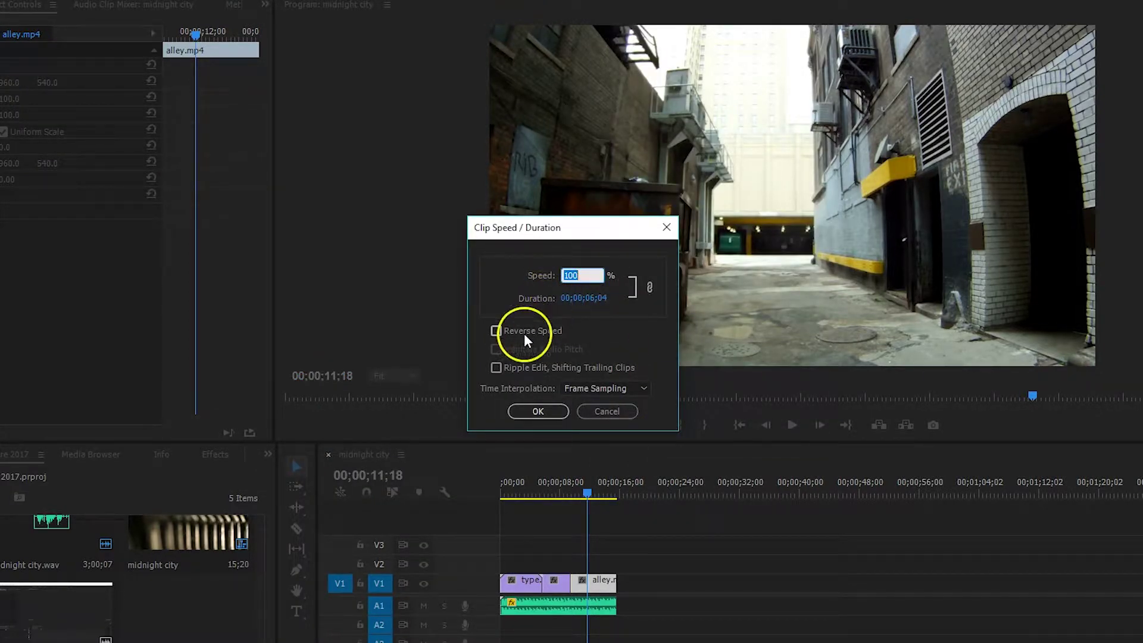
click(496, 331)
click(551, 415)
drag(588, 503, 595, 501)
- Turn off Reverse Speed for the alley clip, set its speed to 20%, and preview it up to 00;00;26;19
right_click(610, 584)
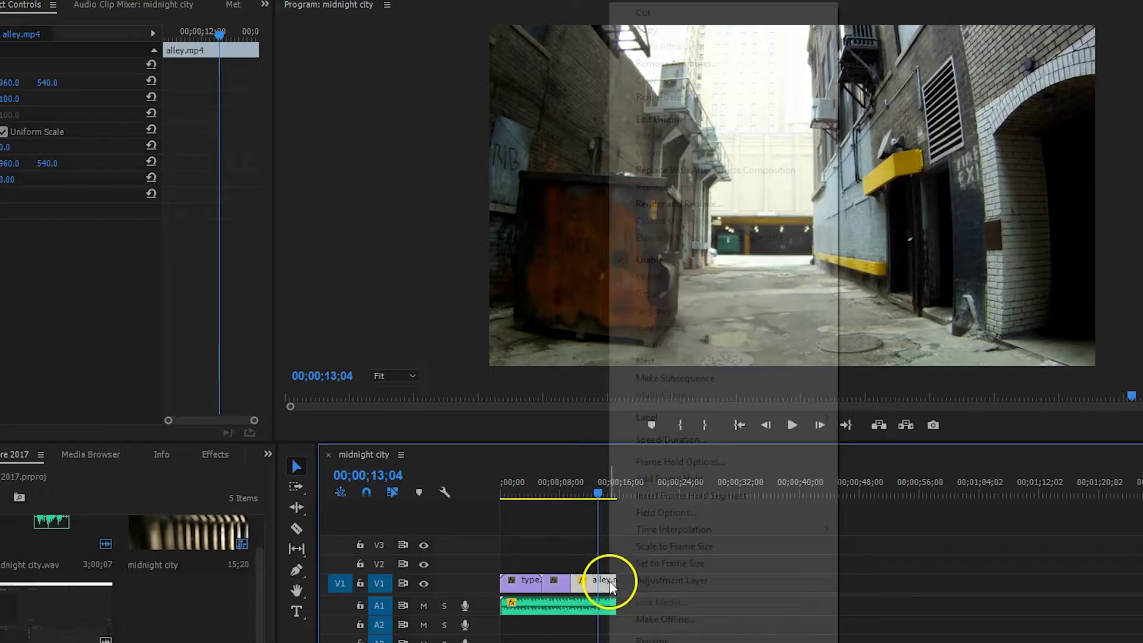
click(632, 440)
click(495, 332)
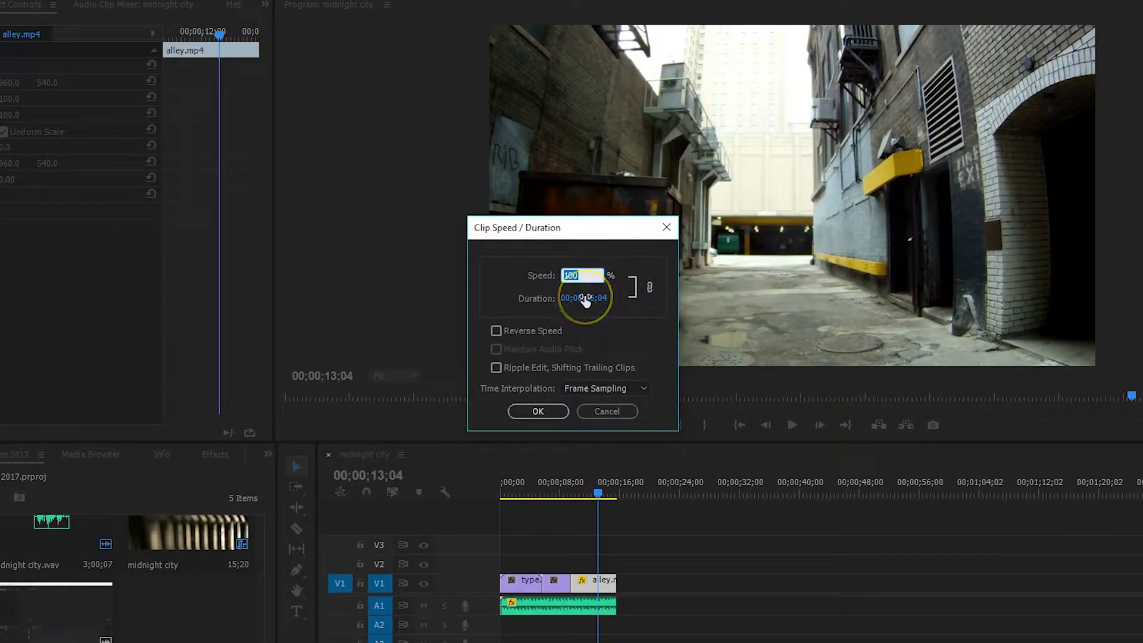
text(20)
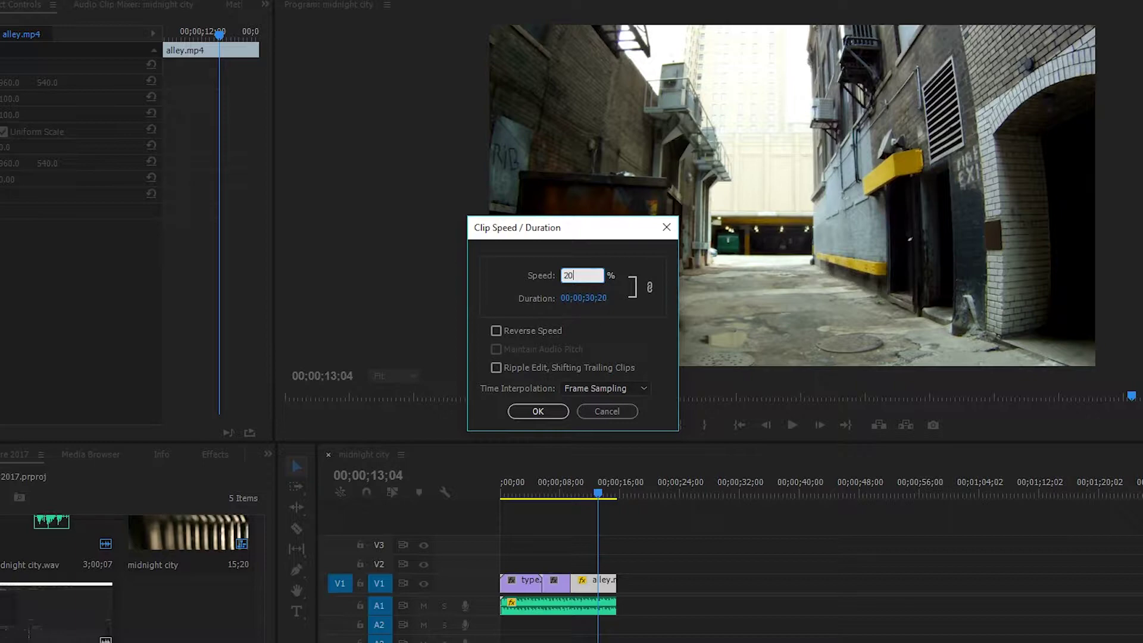
click(542, 409)
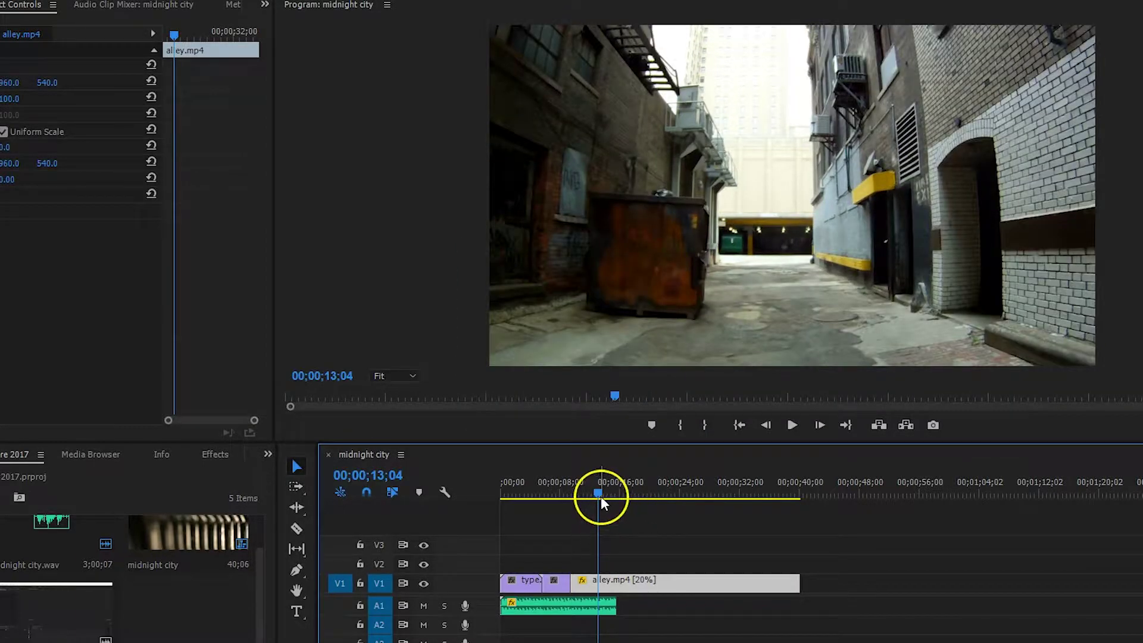
key(space)
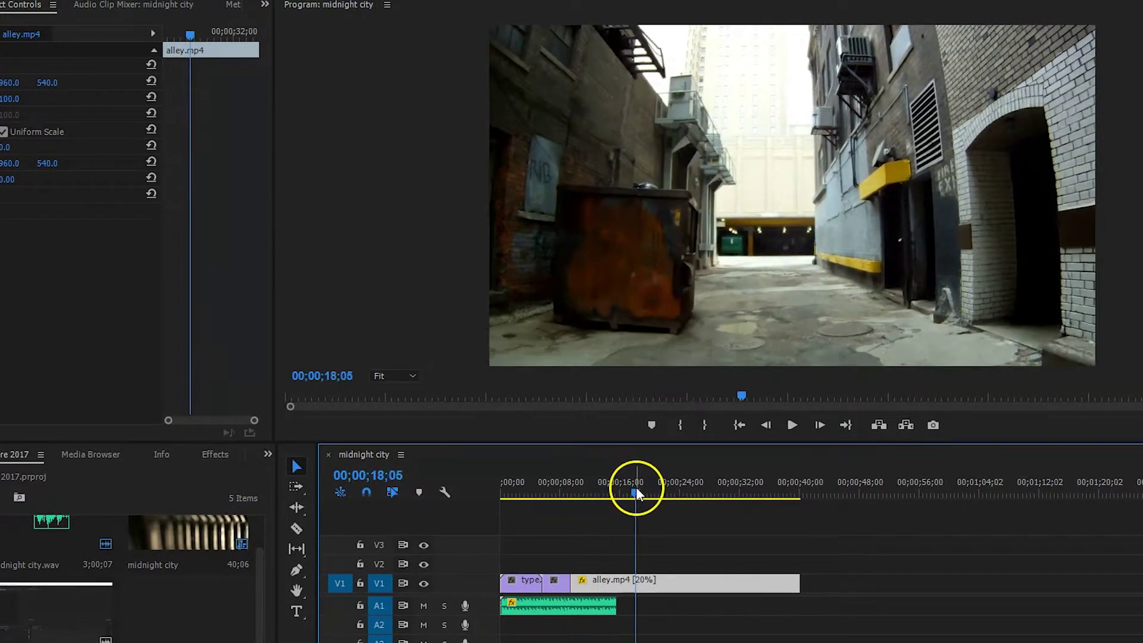
click(699, 491)
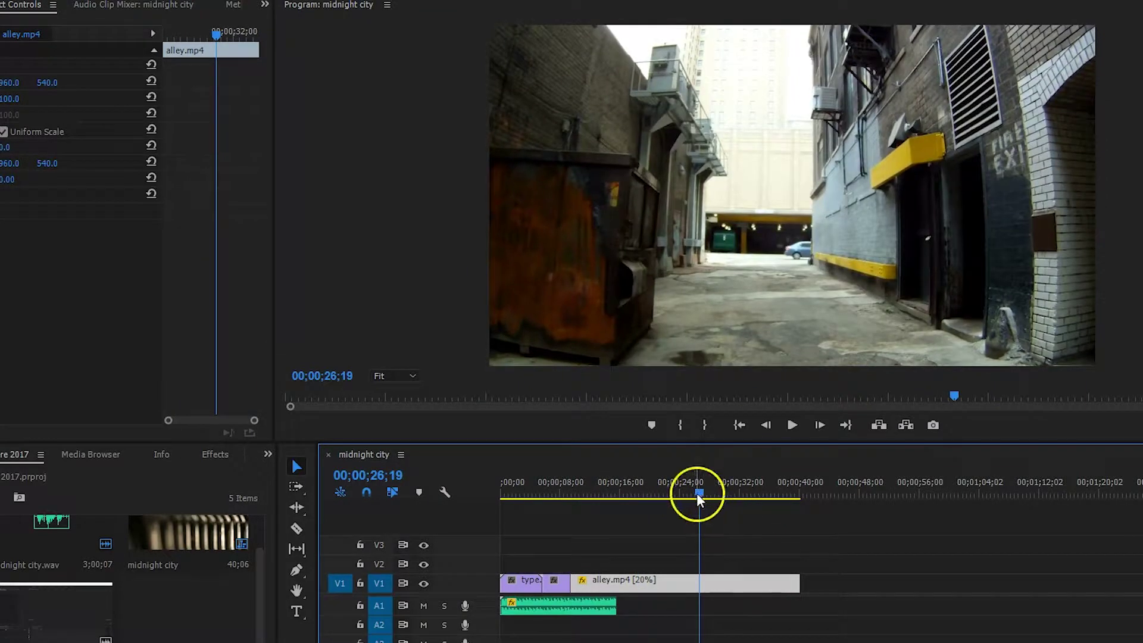
- Set the alley clip's speed to 500% and preview the shortened clip near its start
right_click(779, 586)
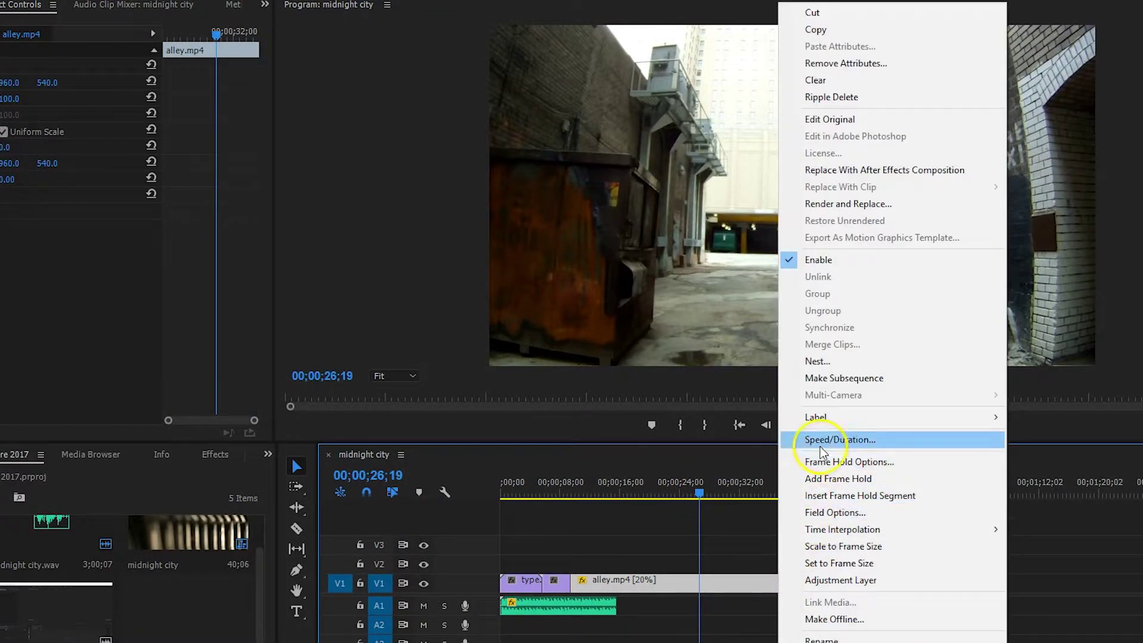
click(782, 439)
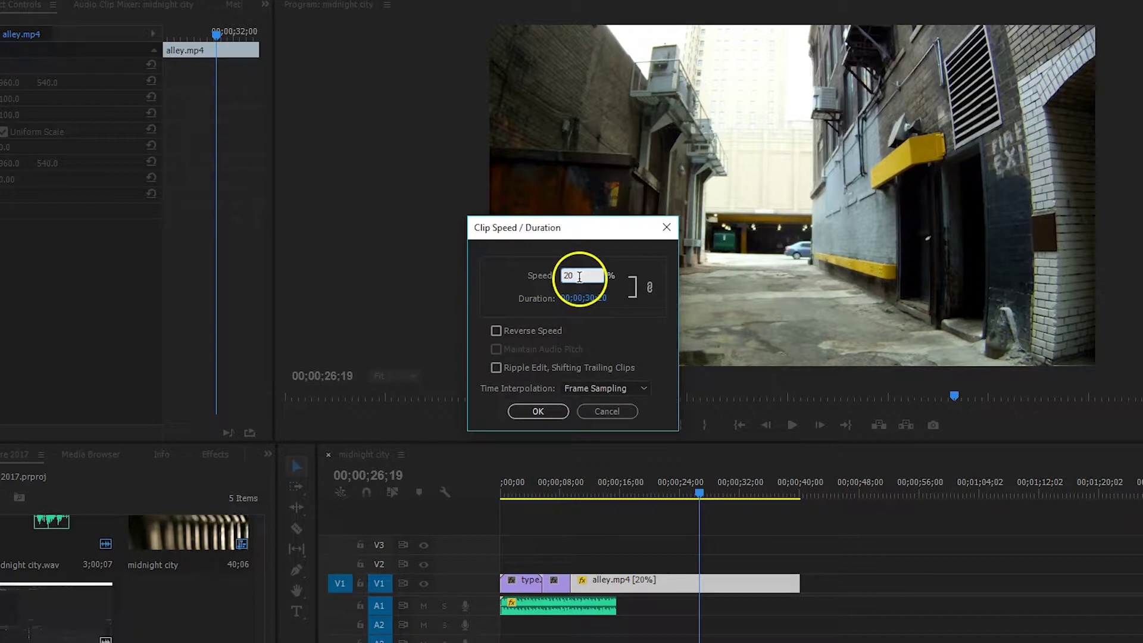
text(500)
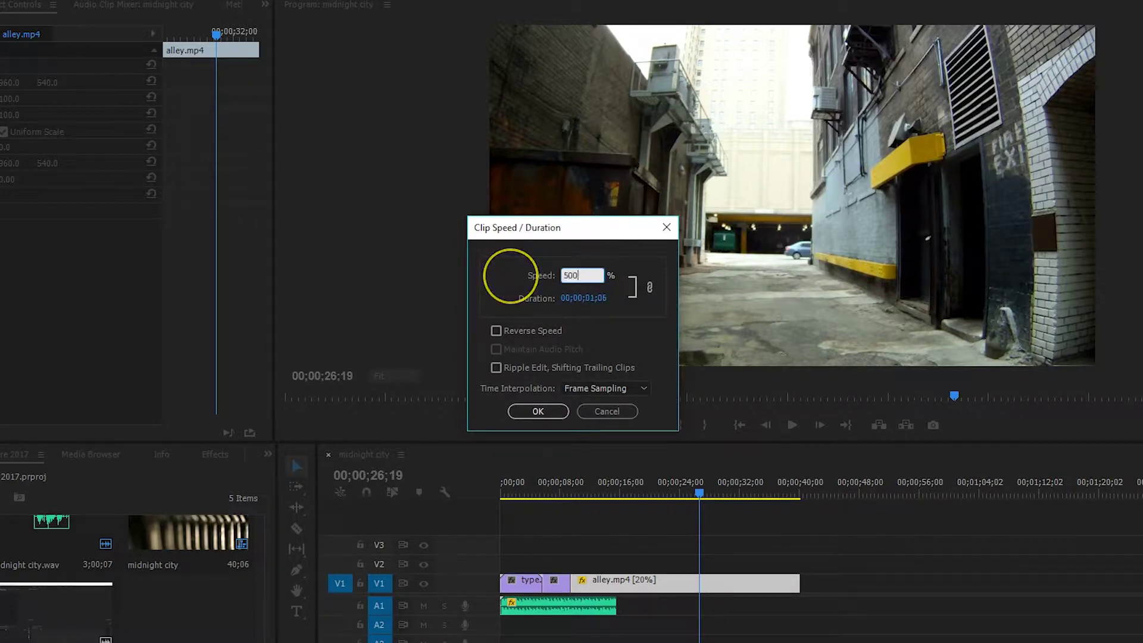
key(Return)
drag(702, 492, 580, 510)
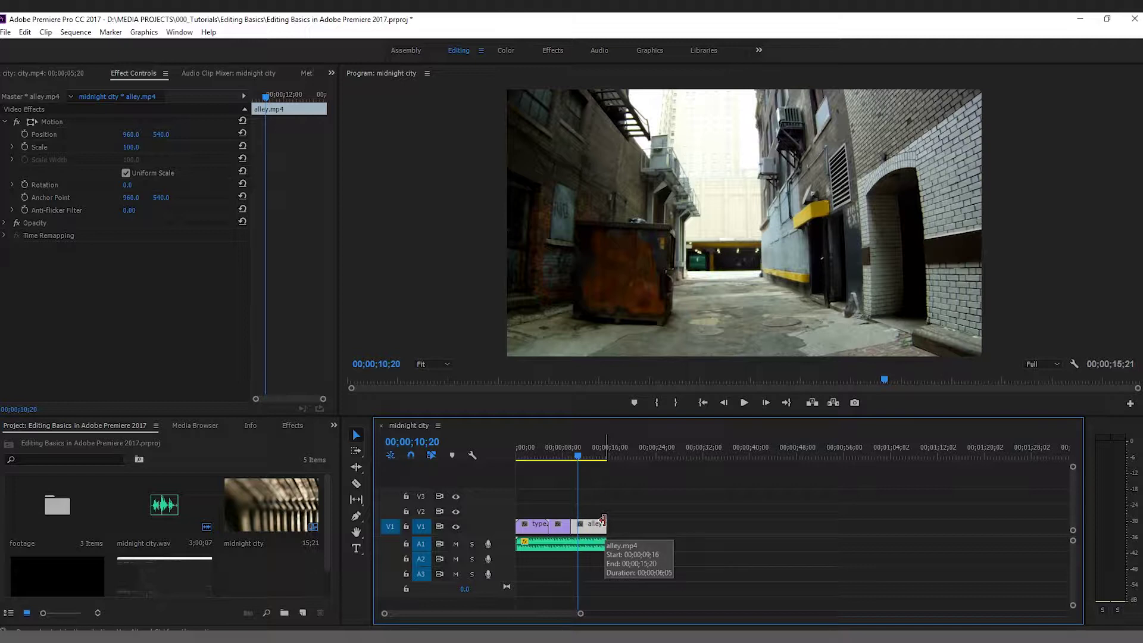
- Apply the Dip to Black video transition to the start of the type clip on V1 and preview it from the sequence start
mouse_move(603, 520)
mouse_down()
mouse_move(547, 526)
mouse_move(587, 521)
mouse_move(617, 543)
mouse_move(611, 533)
mouse_up()
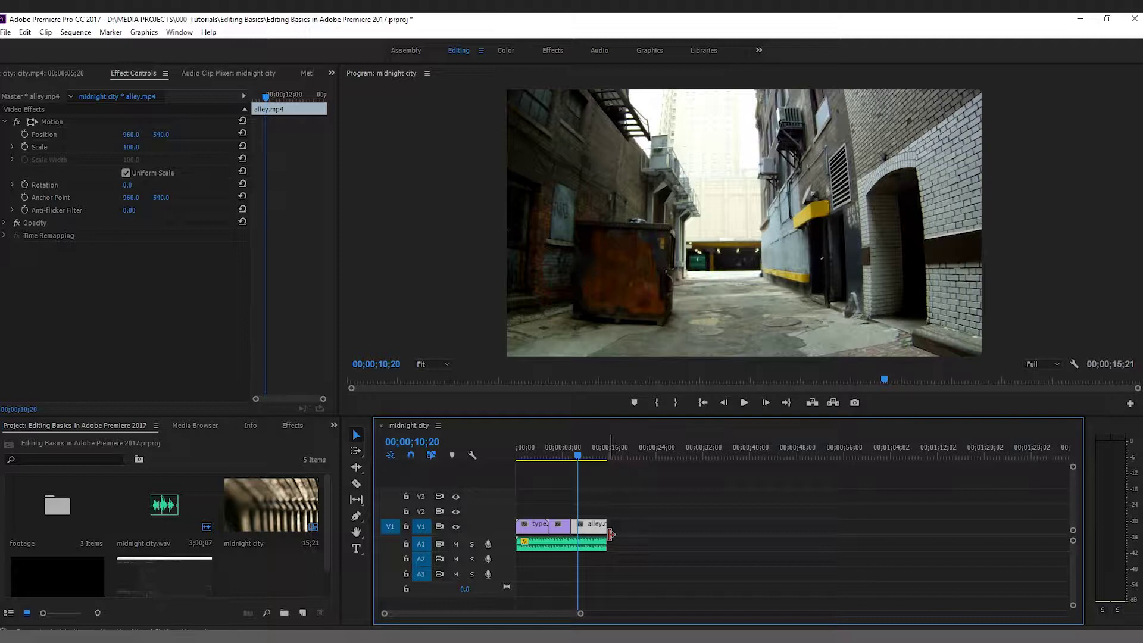
click(293, 424)
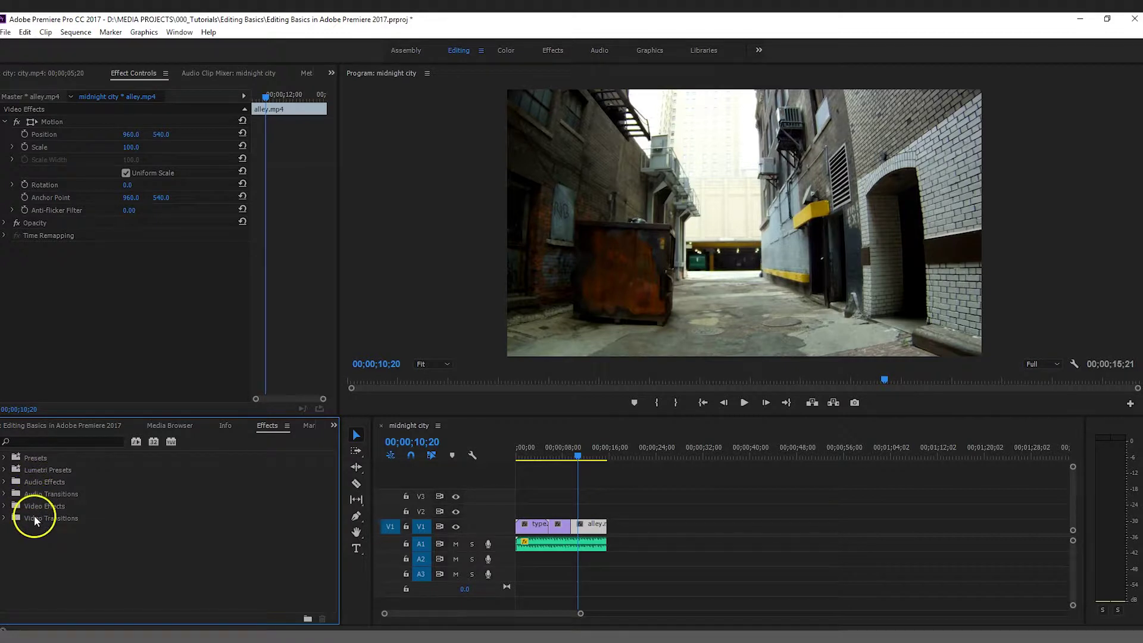
click(6, 520)
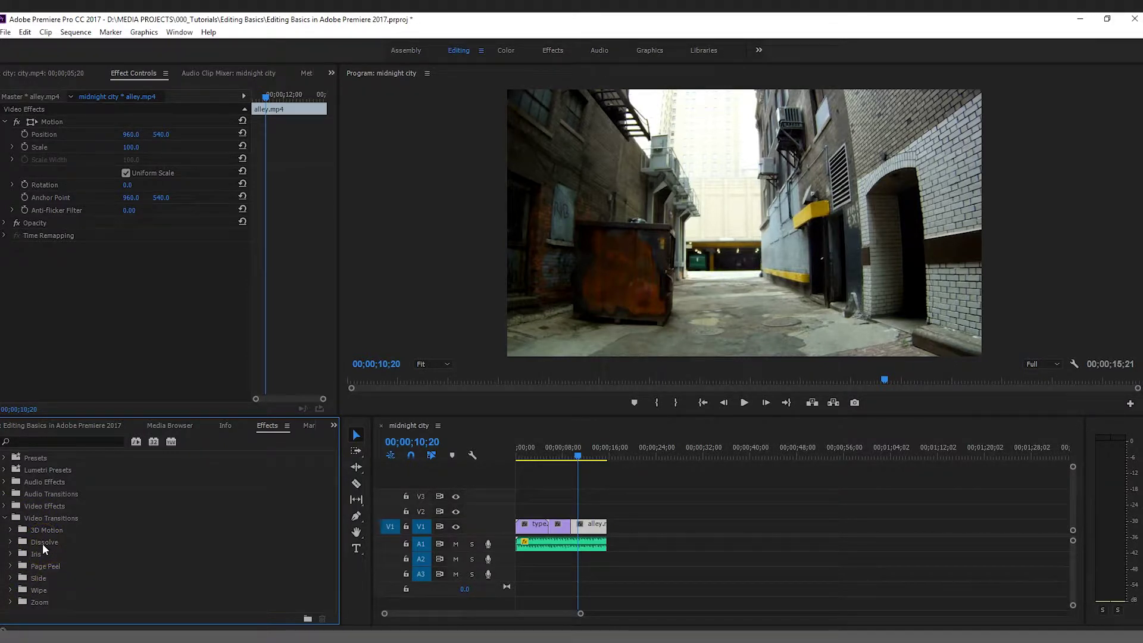
click(10, 543)
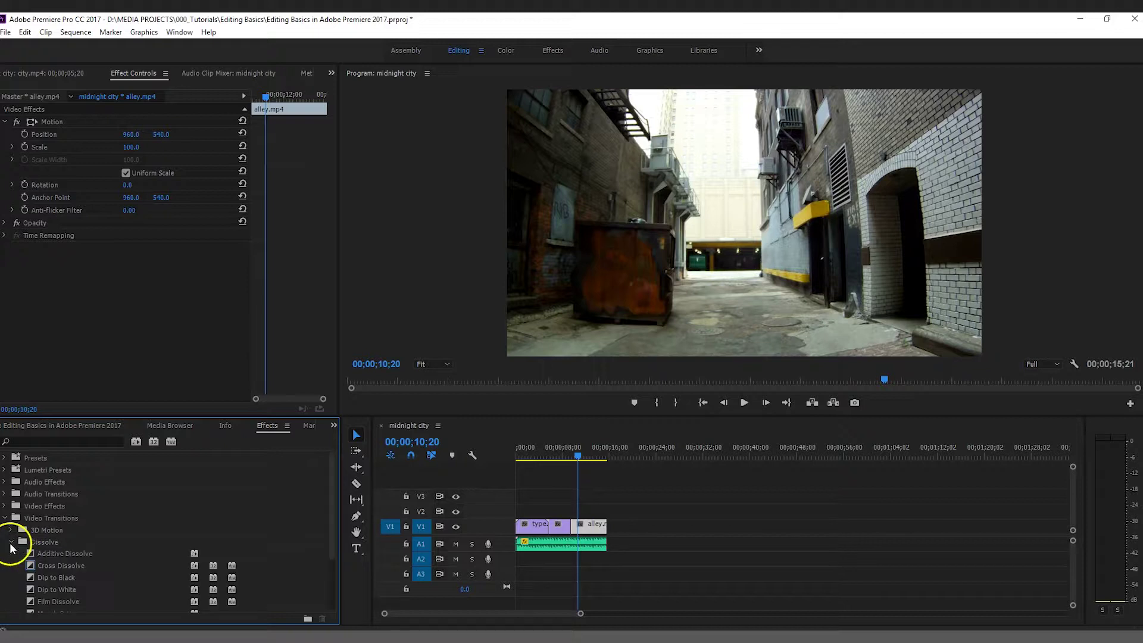
scroll(12, 545, down, 2)
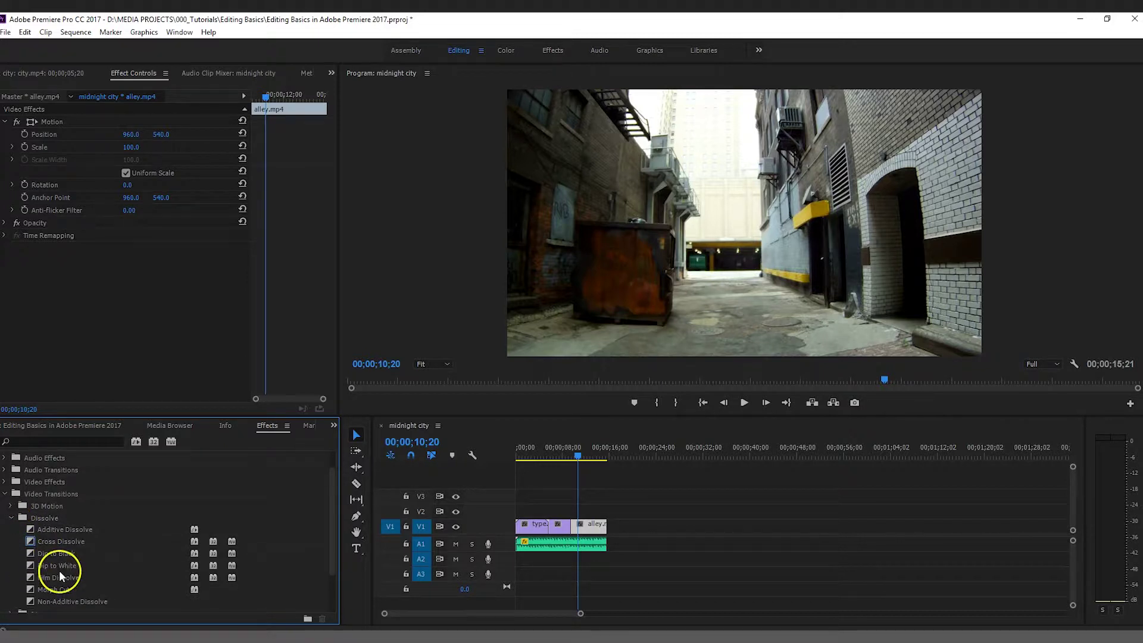
drag(29, 556, 523, 538)
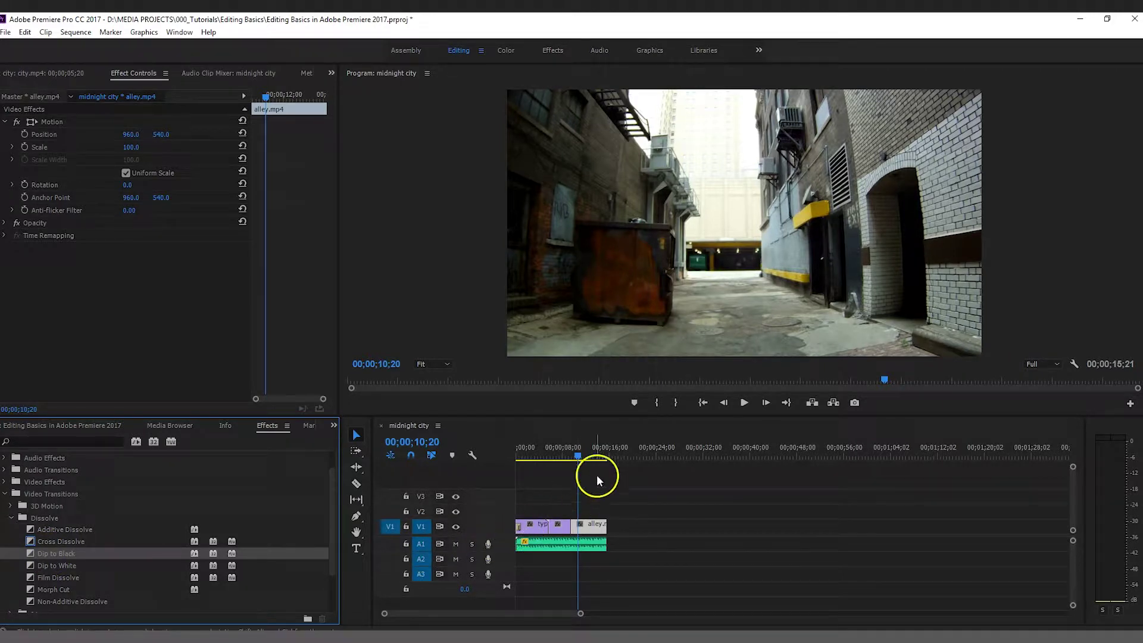
drag(580, 455, 510, 473)
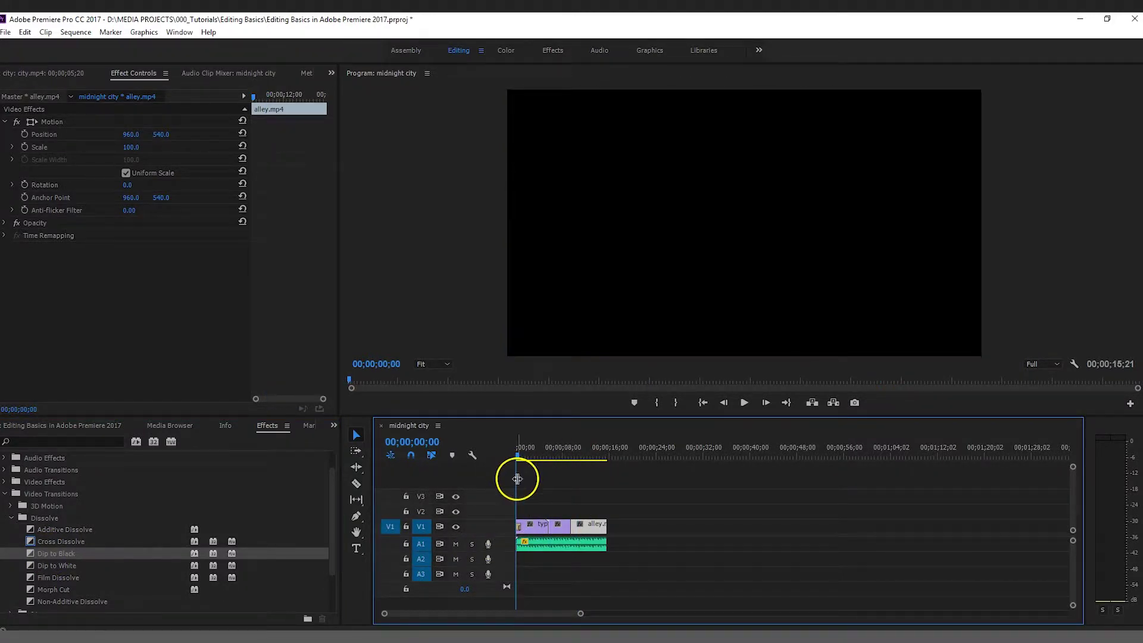
key(space)
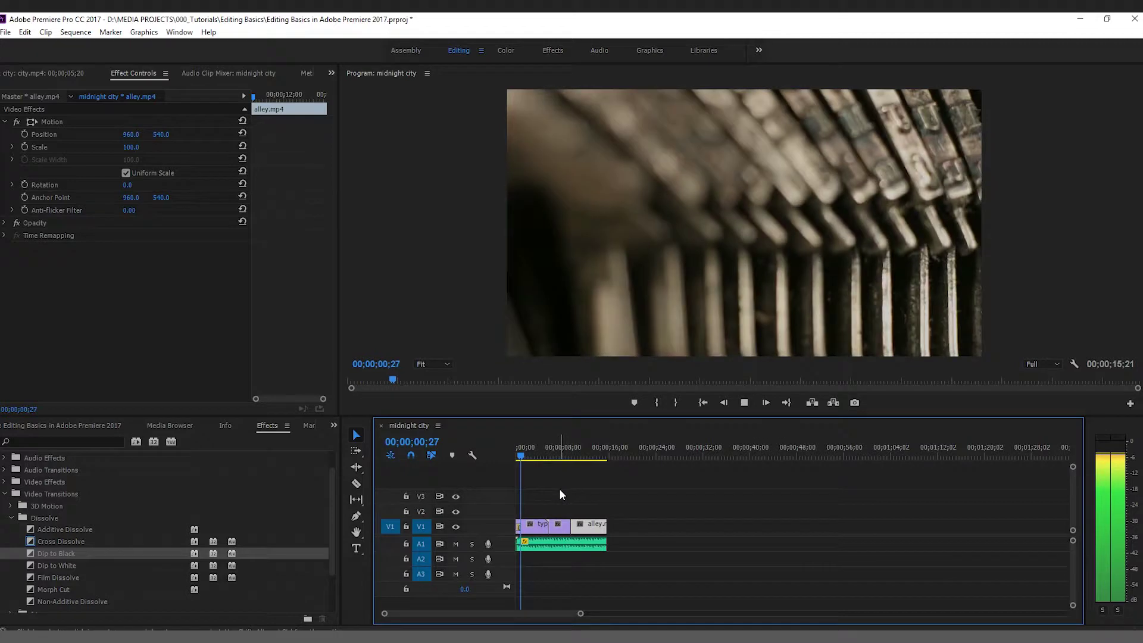
key(space)
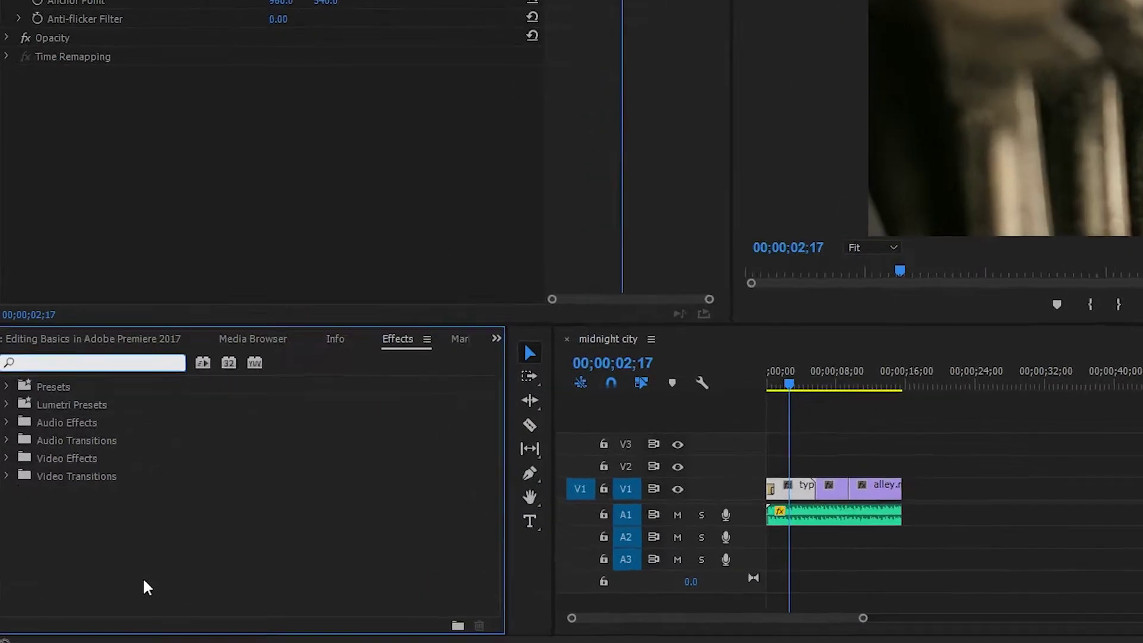
- Search the effects for "fast" and apply Fast Color Corrector to the type clip on V1
text(f)
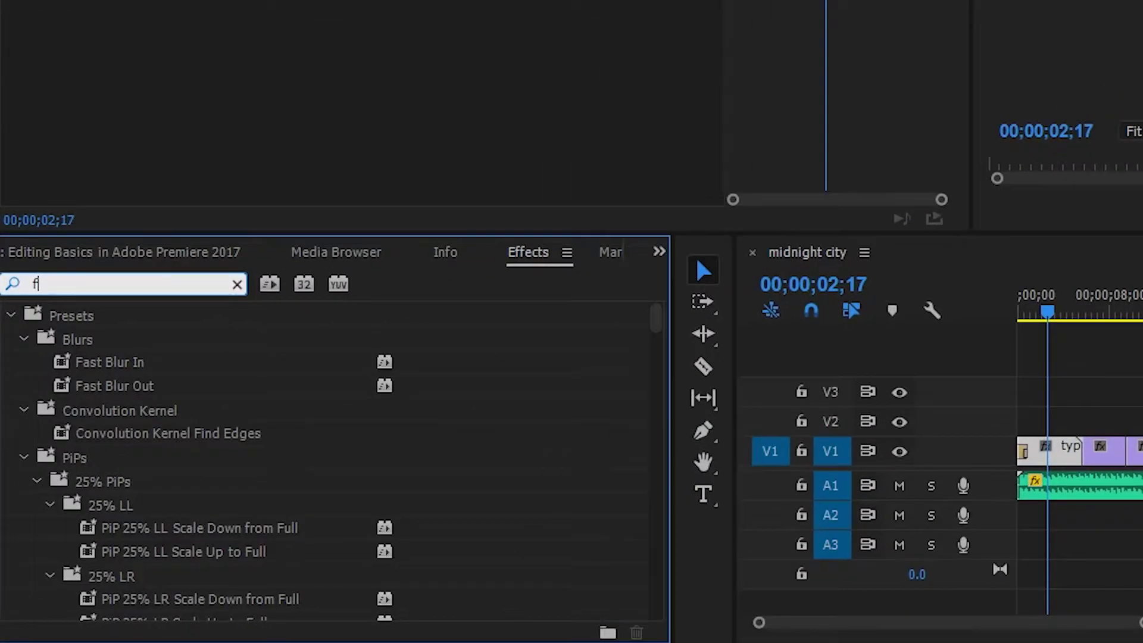
text(ast)
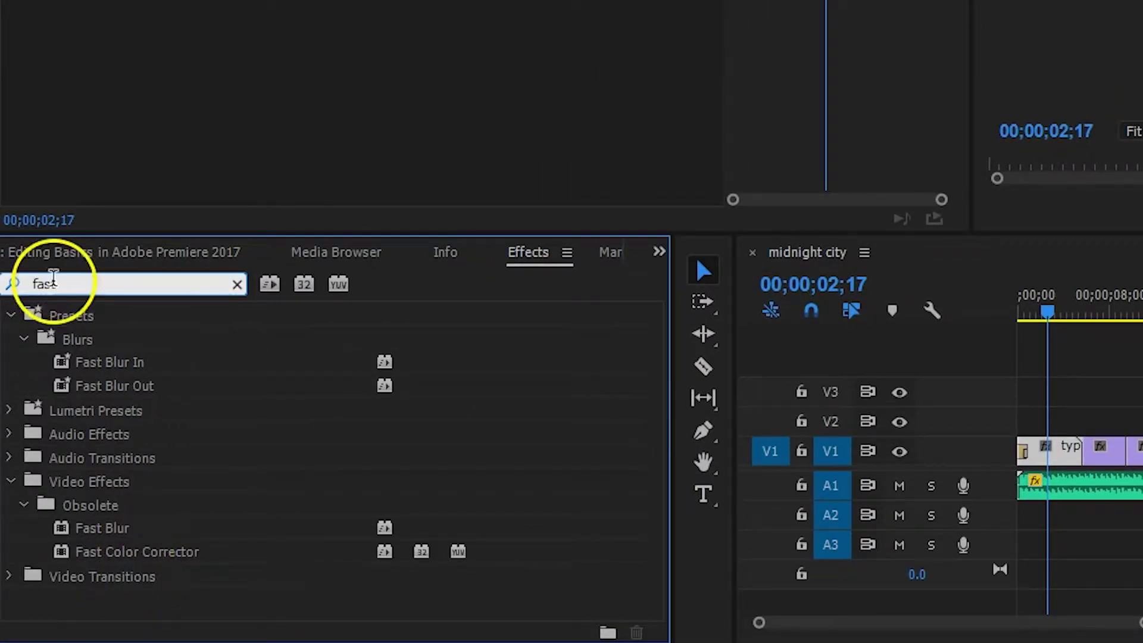
drag(112, 555, 1063, 450)
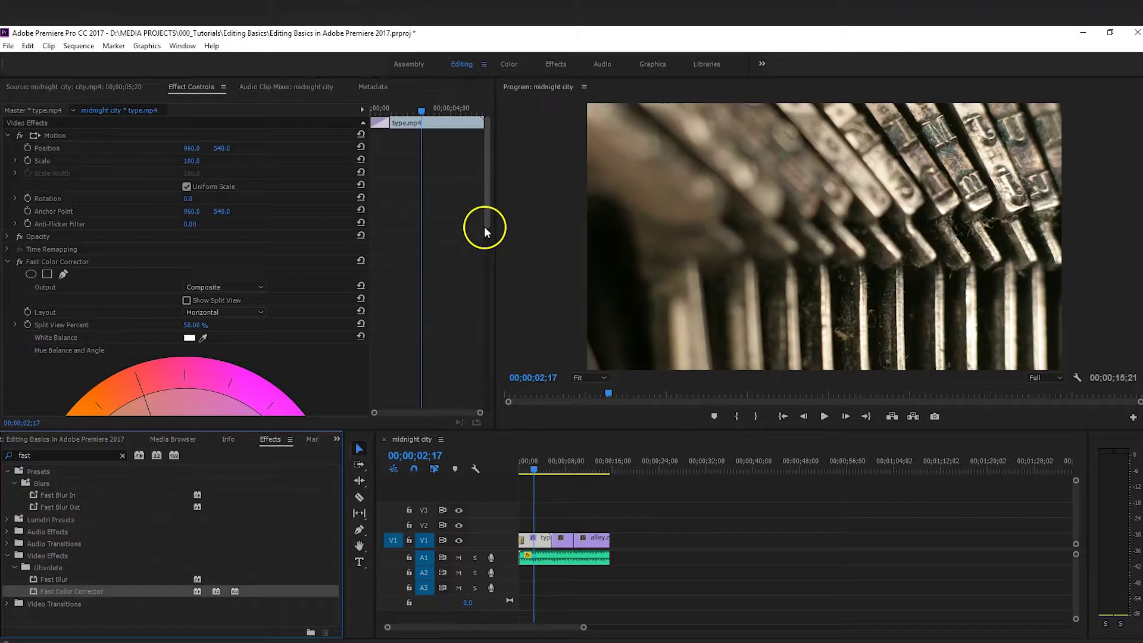
- Set the Fast Color Corrector's white balance by sampling a bright typewriter bar in the type clip's image
drag(484, 226, 478, 267)
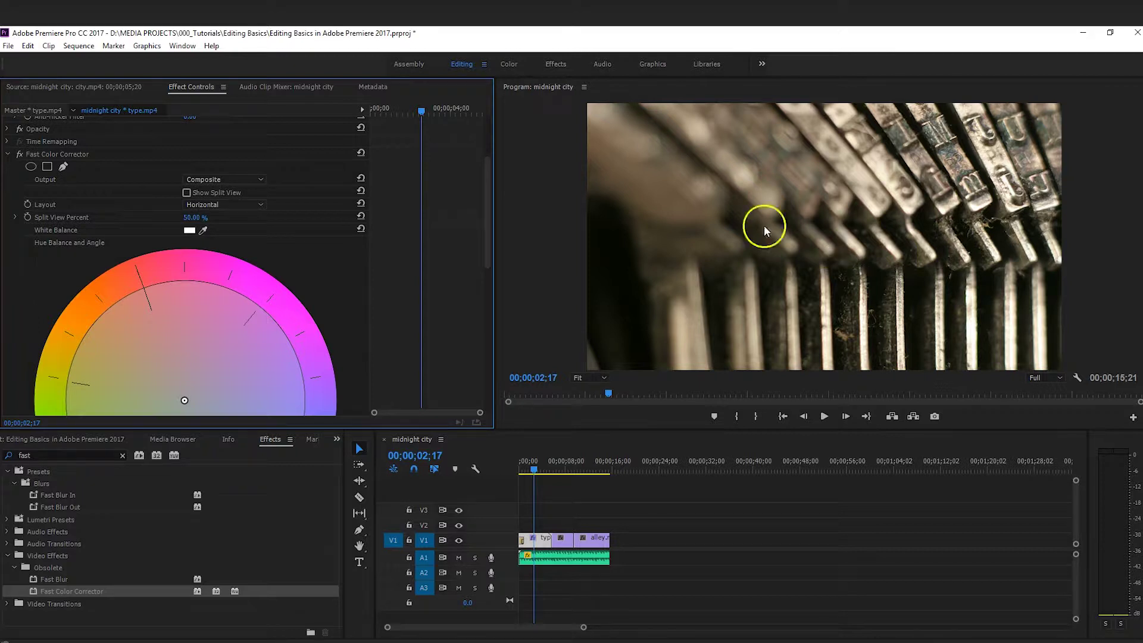
drag(205, 228, 885, 171)
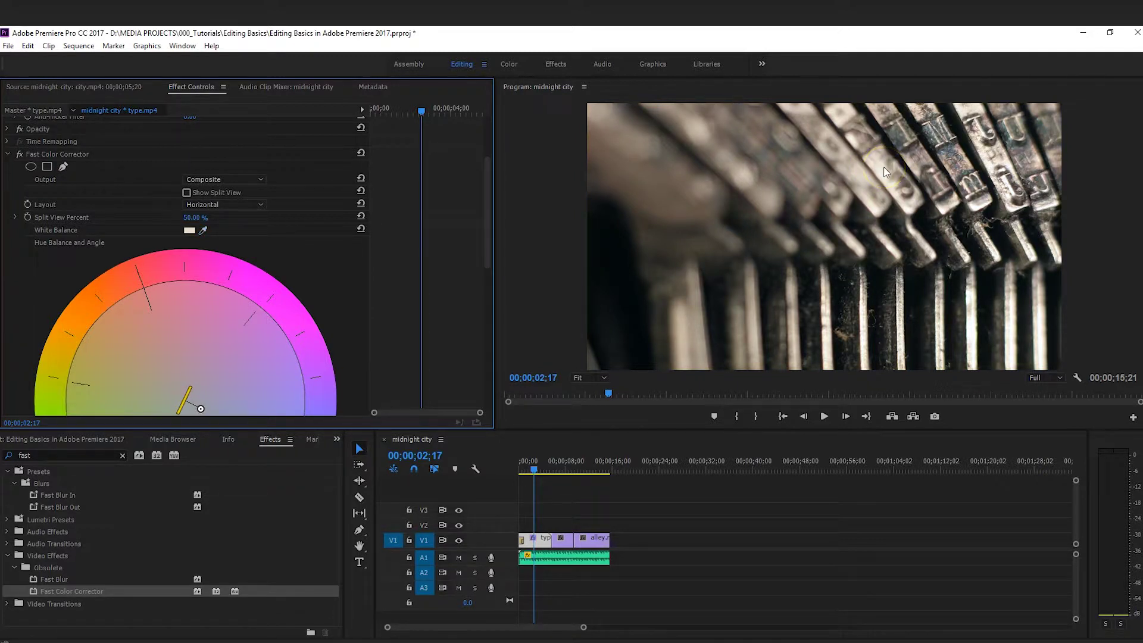
click(834, 213)
mouse_move(488, 255)
mouse_down()
mouse_move(475, 275)
mouse_move(471, 377)
mouse_move(493, 242)
mouse_up()
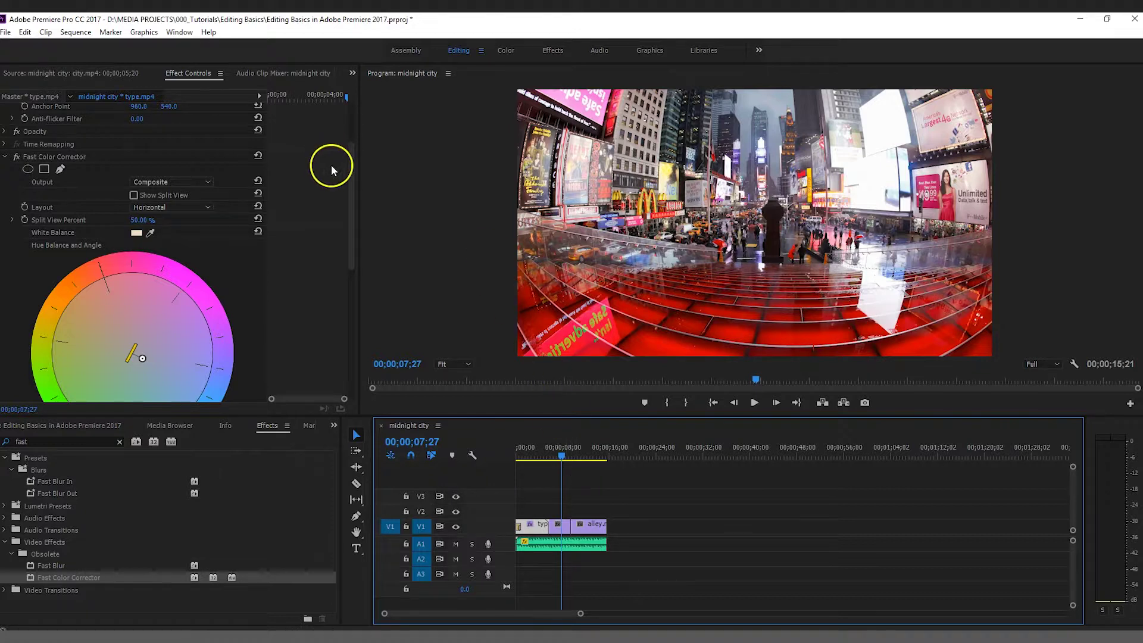
- Add a new horizontal text layer at 00;00;07;27 and move it to about the centre of the frame
click(650, 551)
click(577, 522)
click(612, 527)
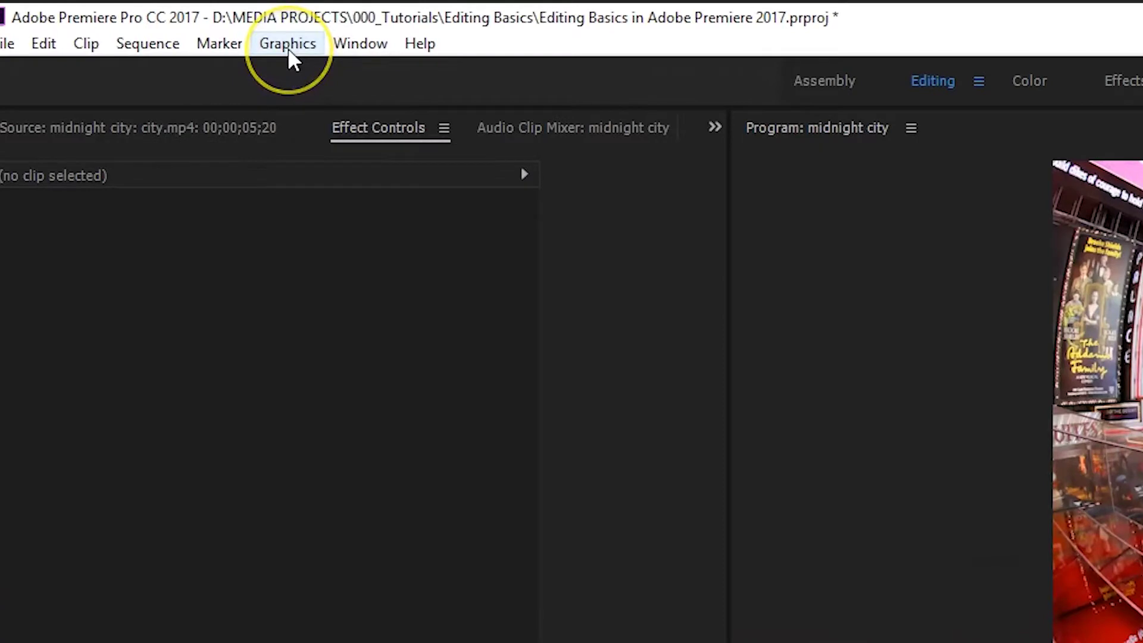
click(144, 33)
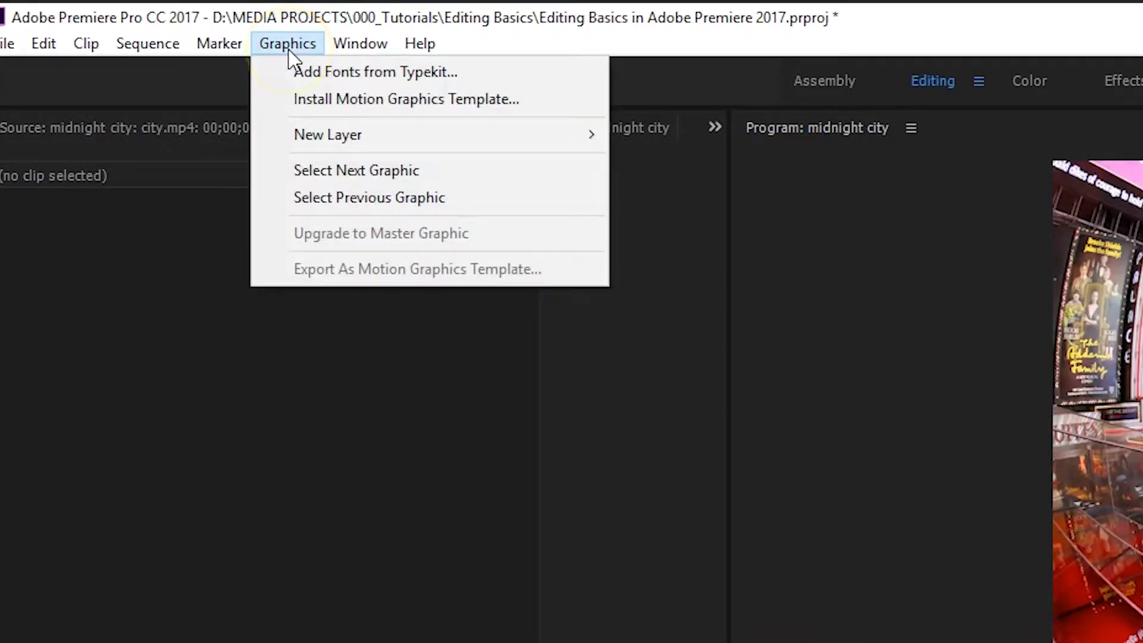
mouse_move(477, 142)
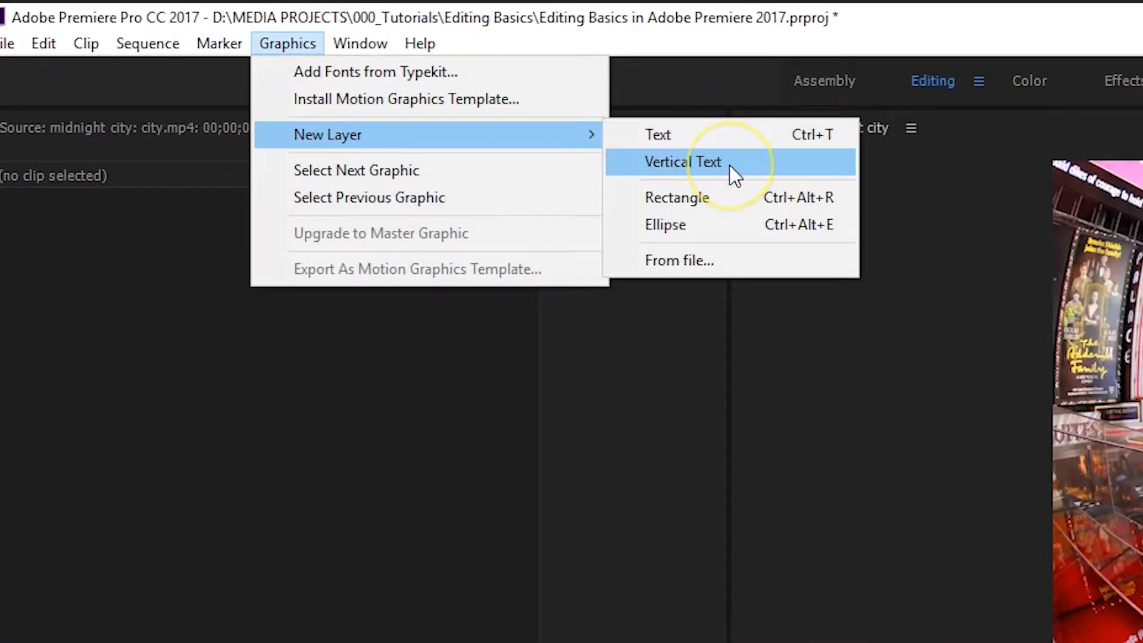
click(688, 135)
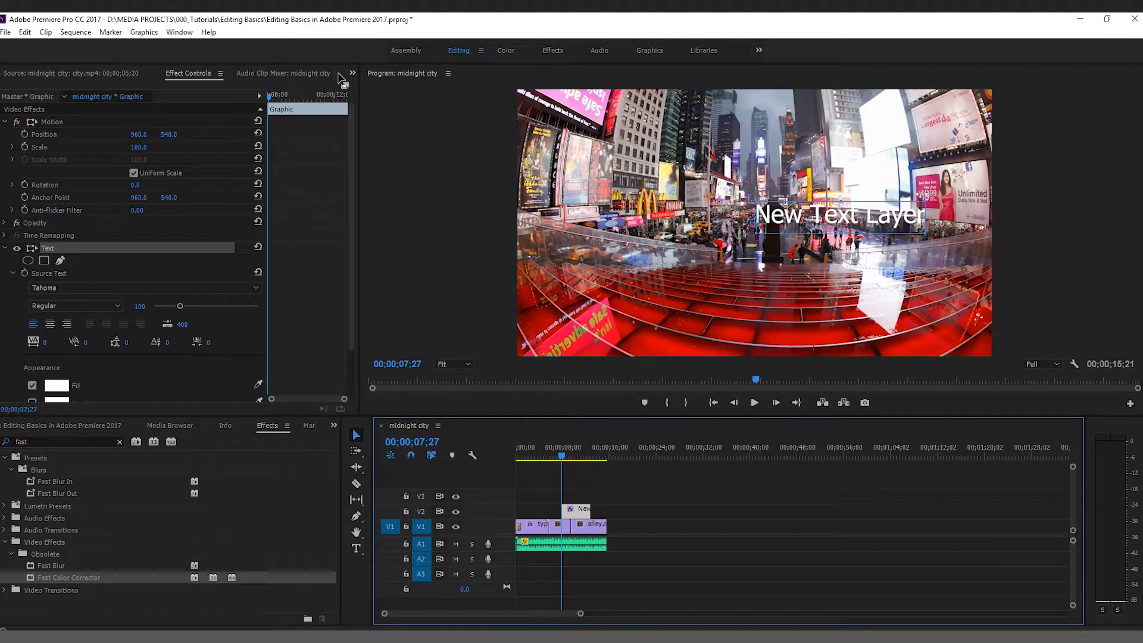
drag(790, 215, 714, 220)
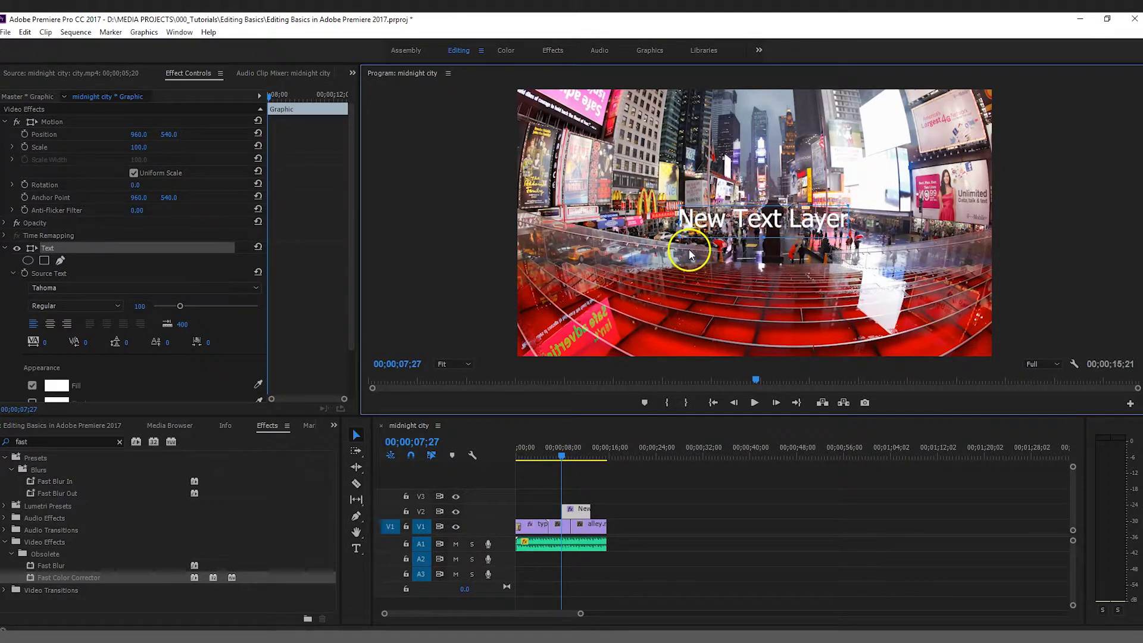
- Change the text layer's font to Trebuchet MS and turn on its Shadow
scroll(215, 273, down, 5)
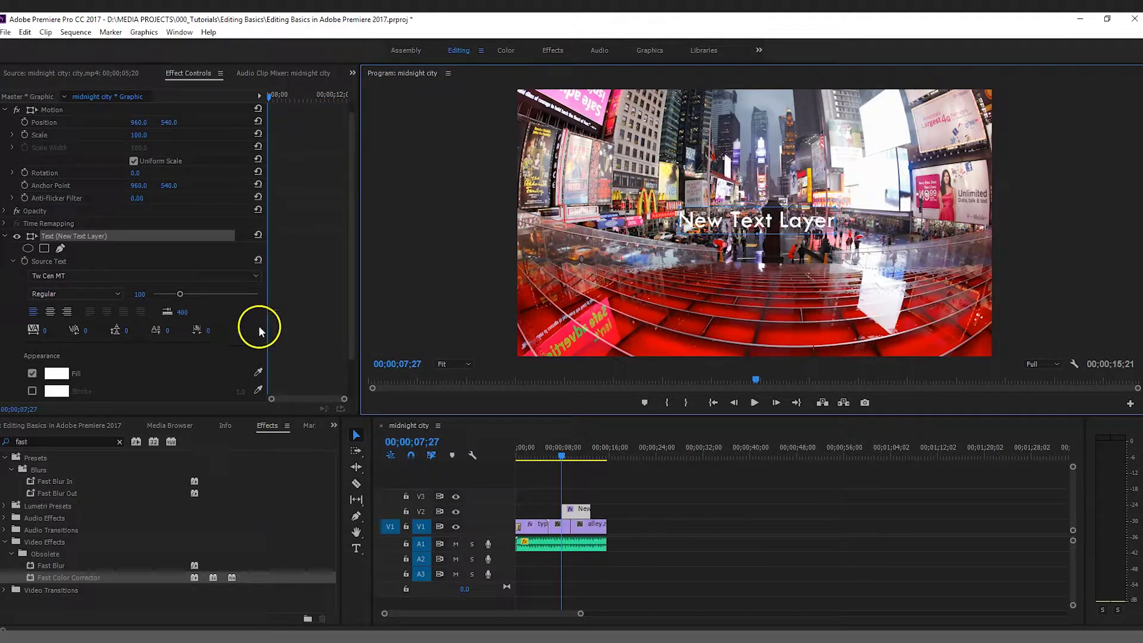
scroll(163, 276, up, 1)
click(163, 276)
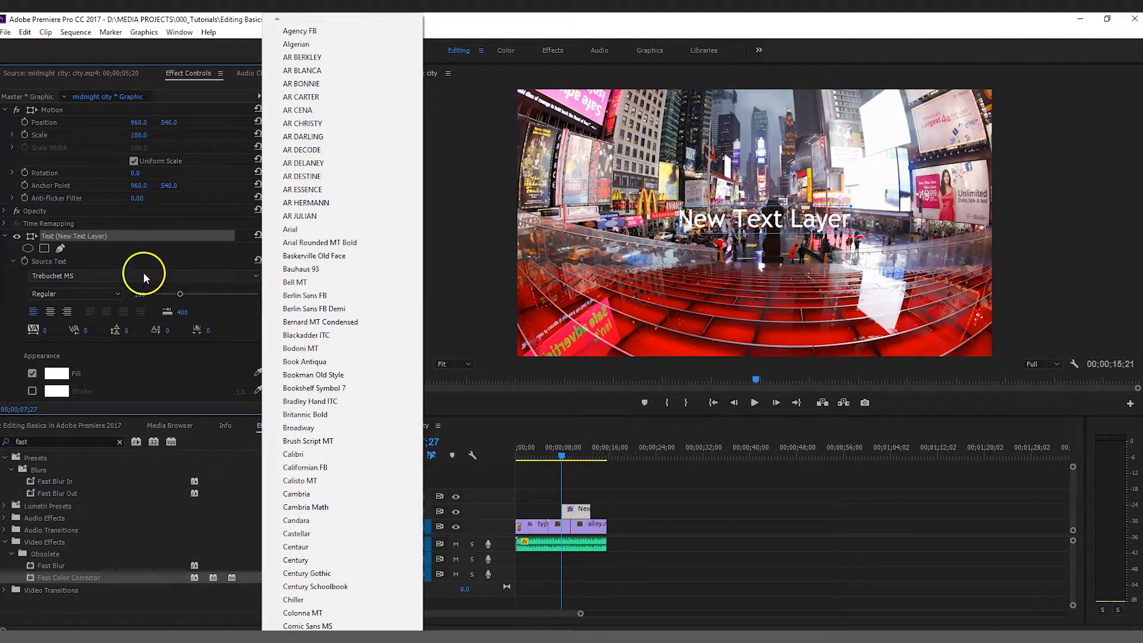
click(117, 306)
scroll(348, 288, down, 2)
click(32, 384)
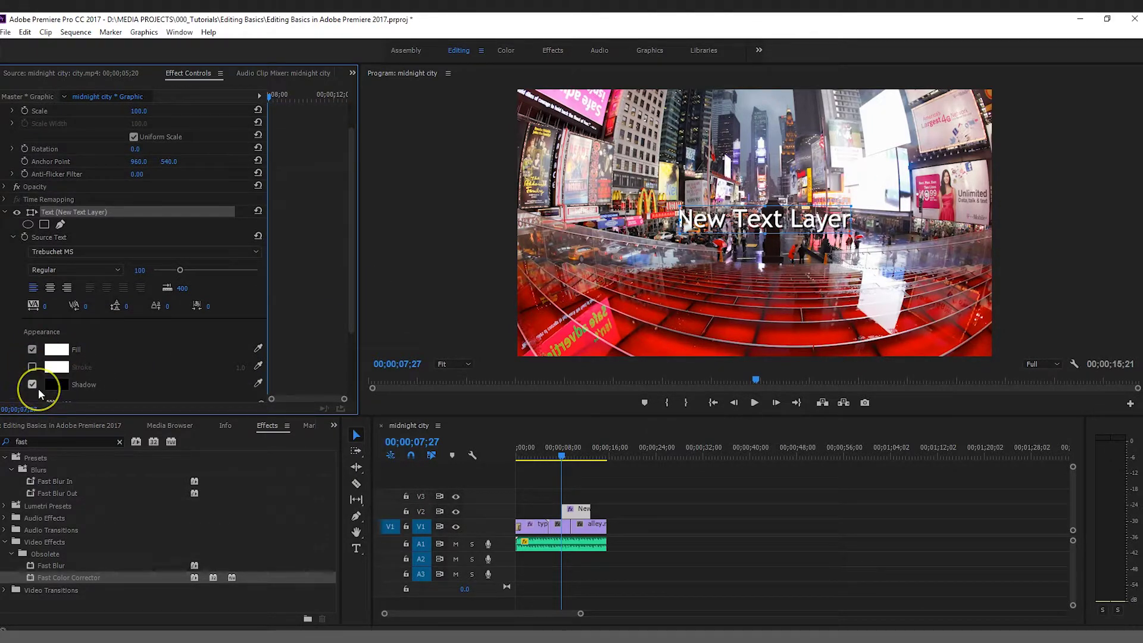
- Add the Safe Margins control to the Program monitor and turn on the safe margin guides
drag(701, 312, 880, 387)
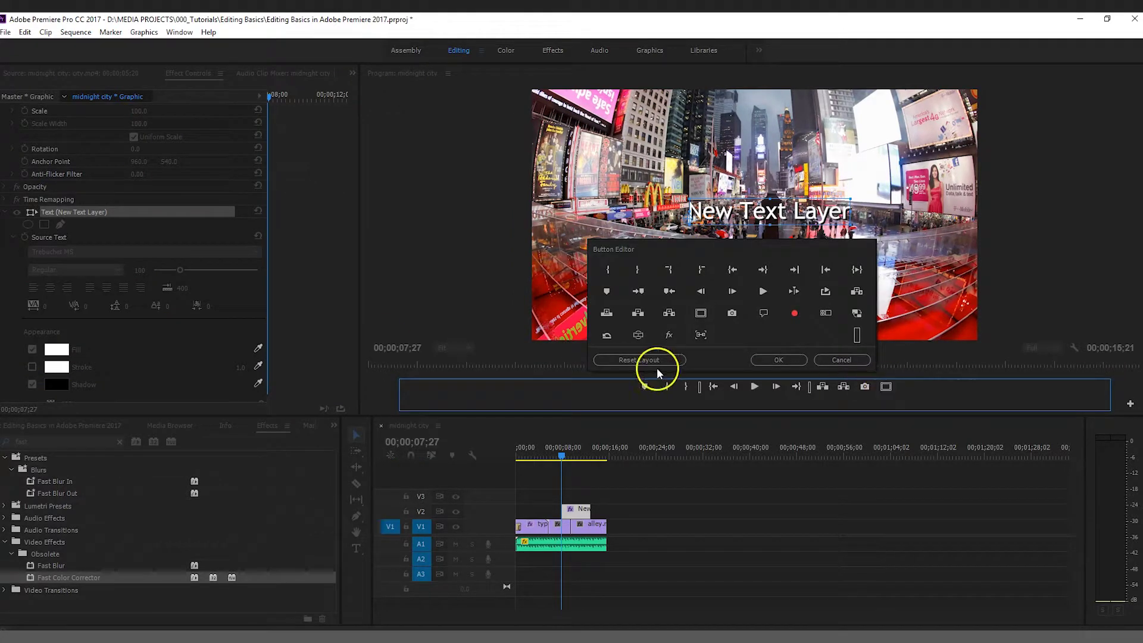
click(769, 360)
click(885, 404)
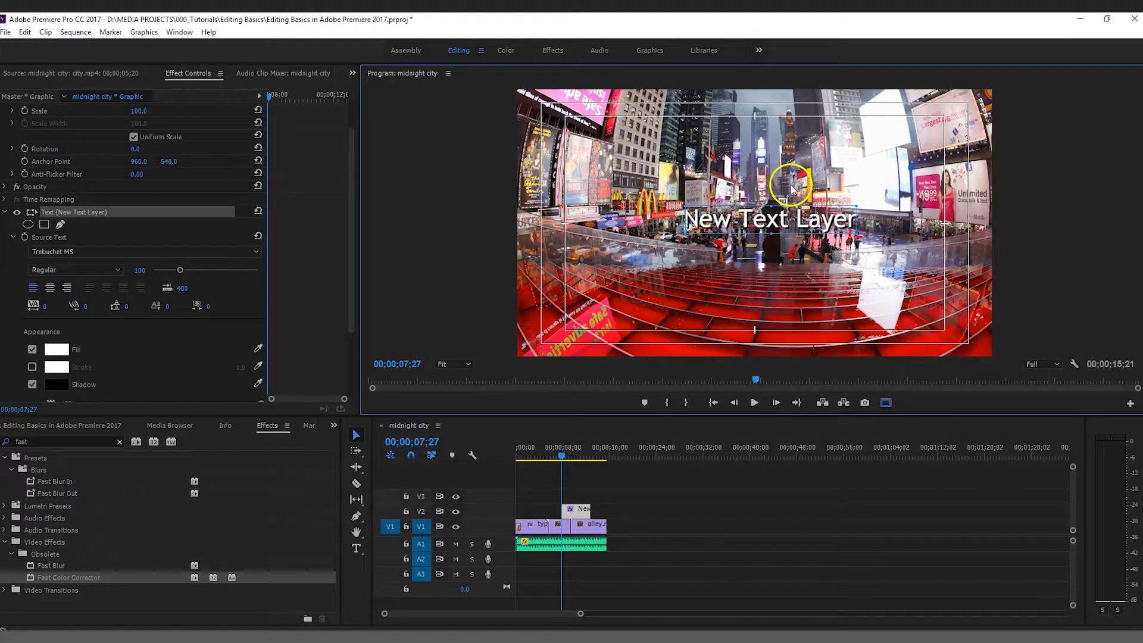
- Reposition the text layer so it sits centred horizontally within the safe margins, near mid-frame
mouse_move(813, 227)
mouse_down()
mouse_move(962, 233)
mouse_move(748, 233)
mouse_move(822, 232)
mouse_move(795, 230)
mouse_up()
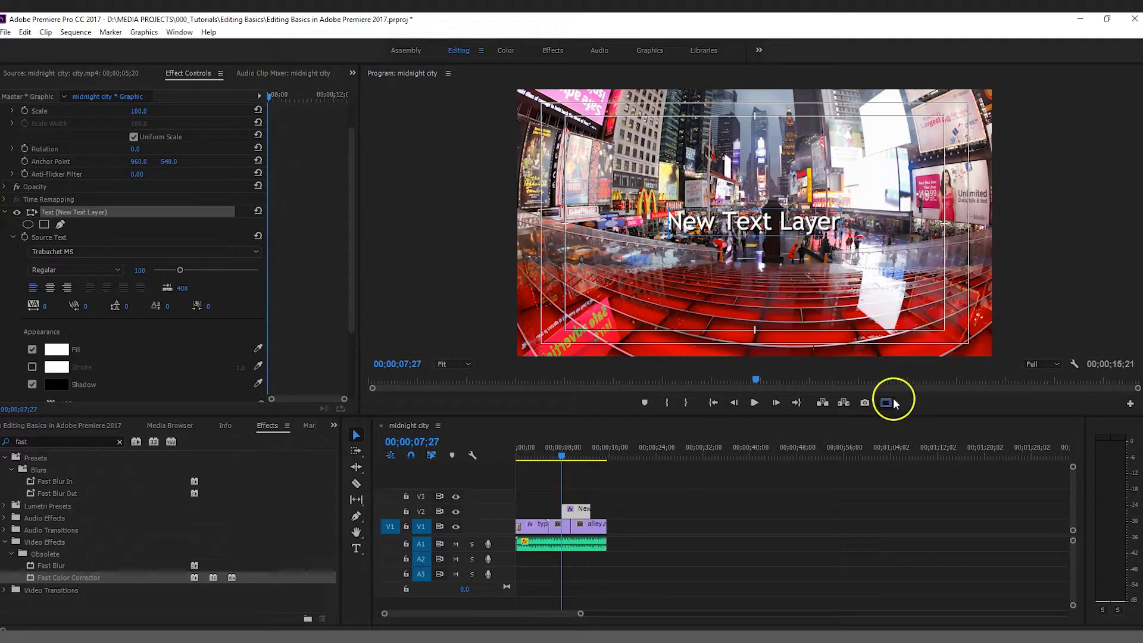
click(1130, 404)
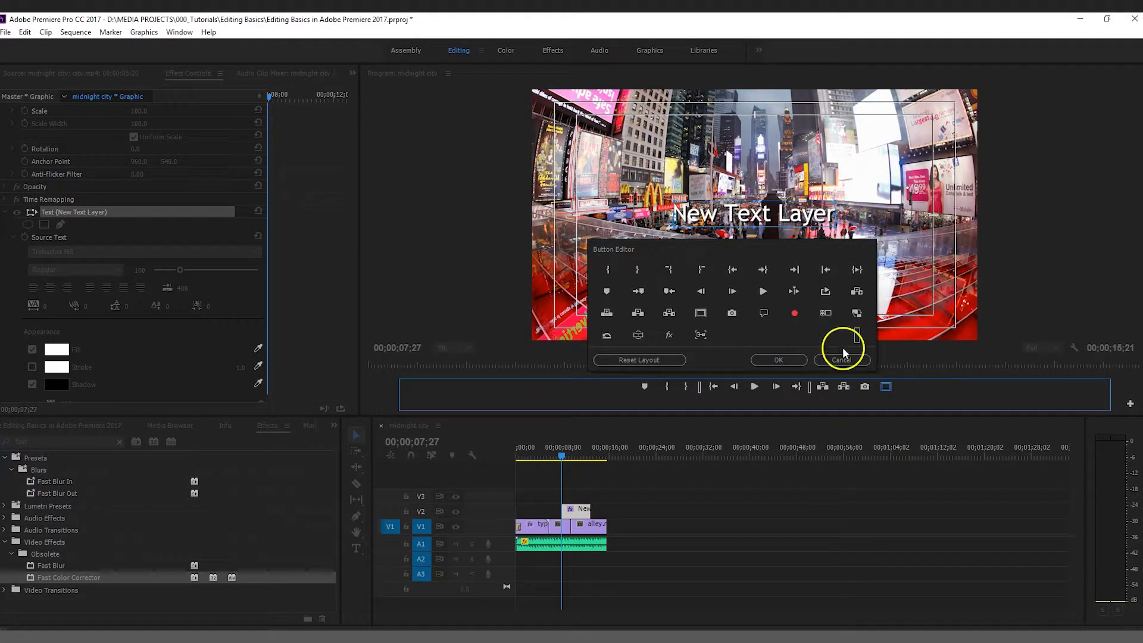
click(782, 361)
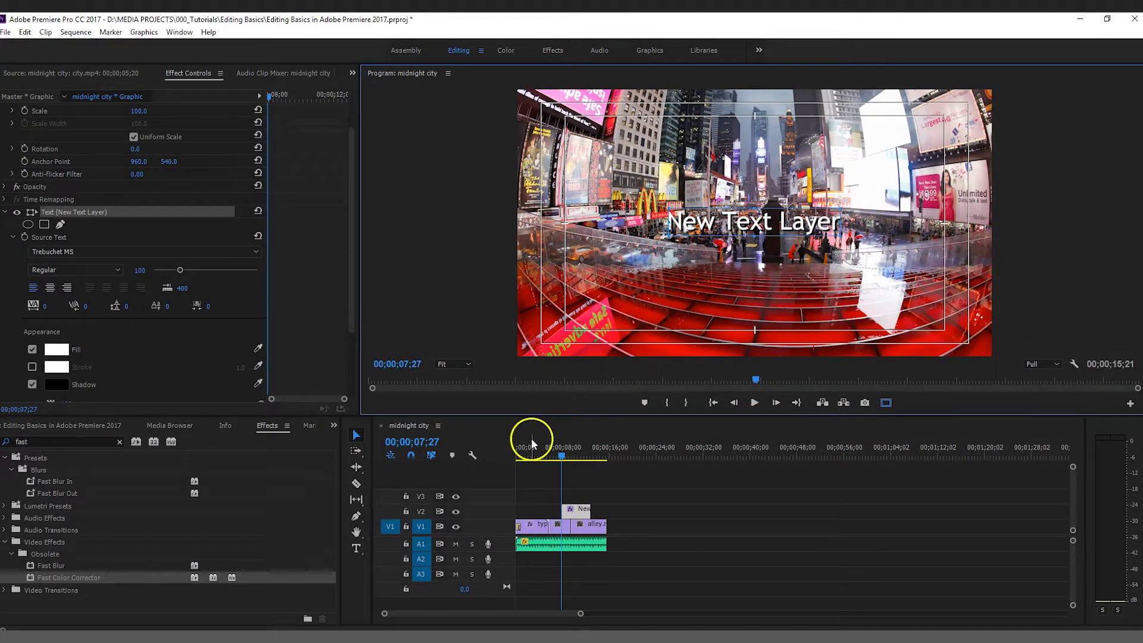
drag(747, 231, 754, 233)
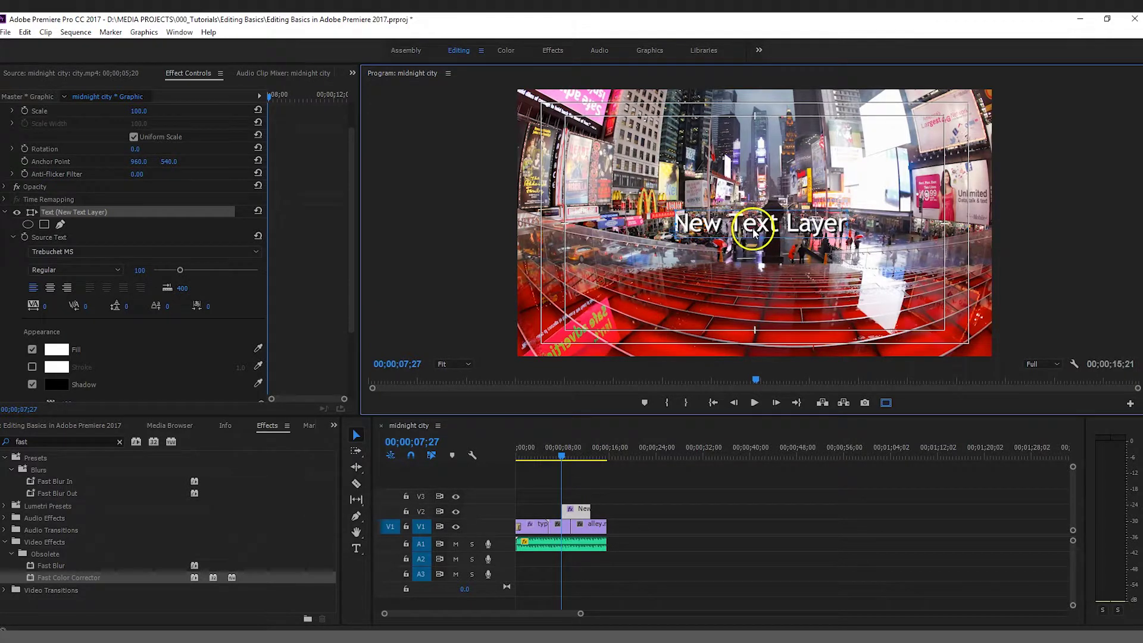
- Replace the placeholder text with "Tutorial Title" using the Type tool and increase its font size
click(355, 550)
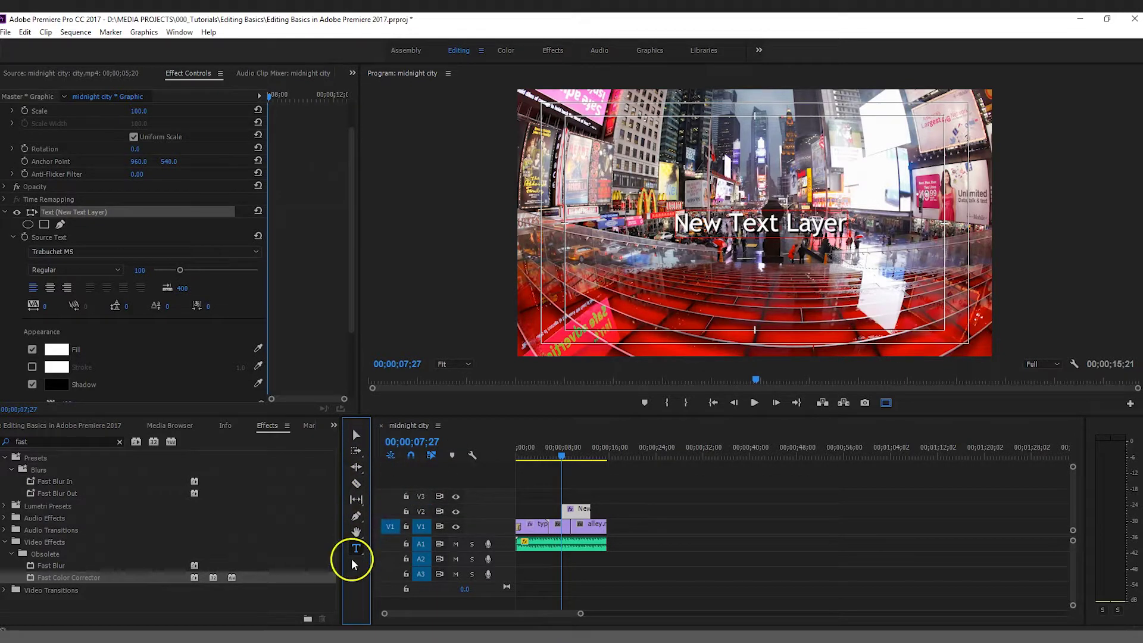
click(99, 424)
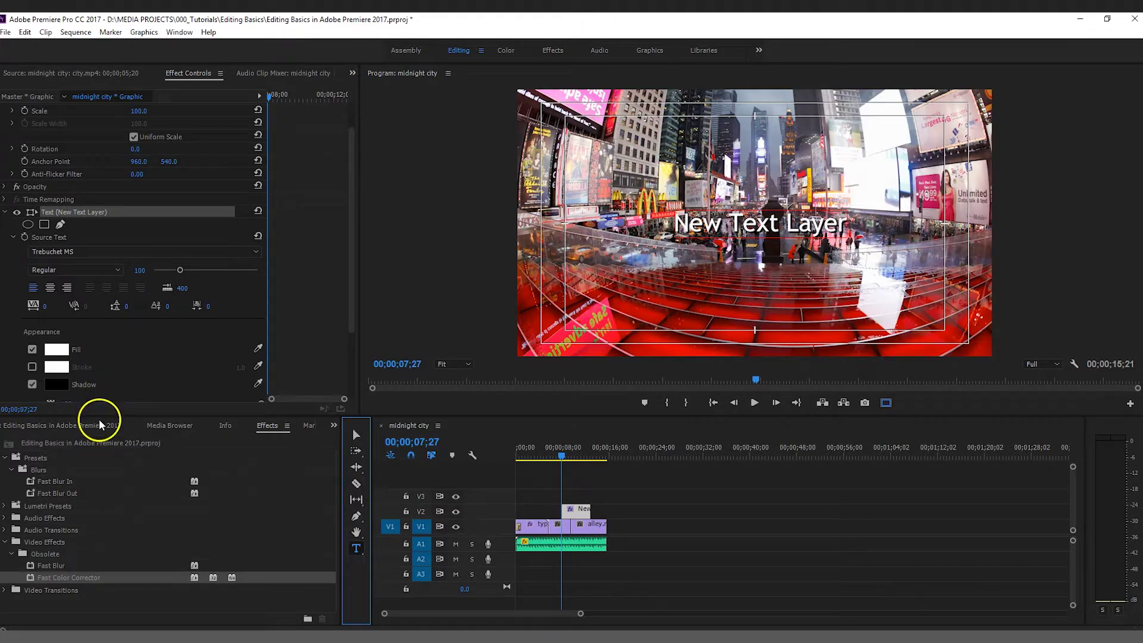
click(284, 425)
click(352, 542)
click(723, 227)
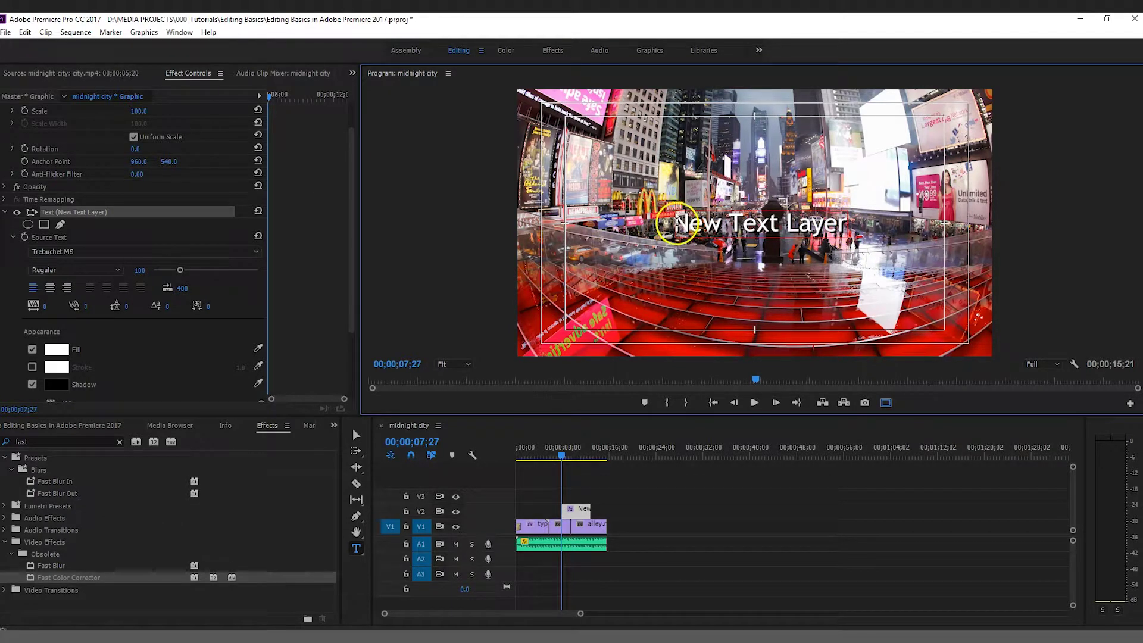
drag(677, 225, 874, 229)
text(Tutorial Title)
drag(180, 270, 204, 269)
- Scrub through the sequence and play it from 00;00;08;22 to review the title over the clips
click(535, 456)
drag(533, 455, 556, 461)
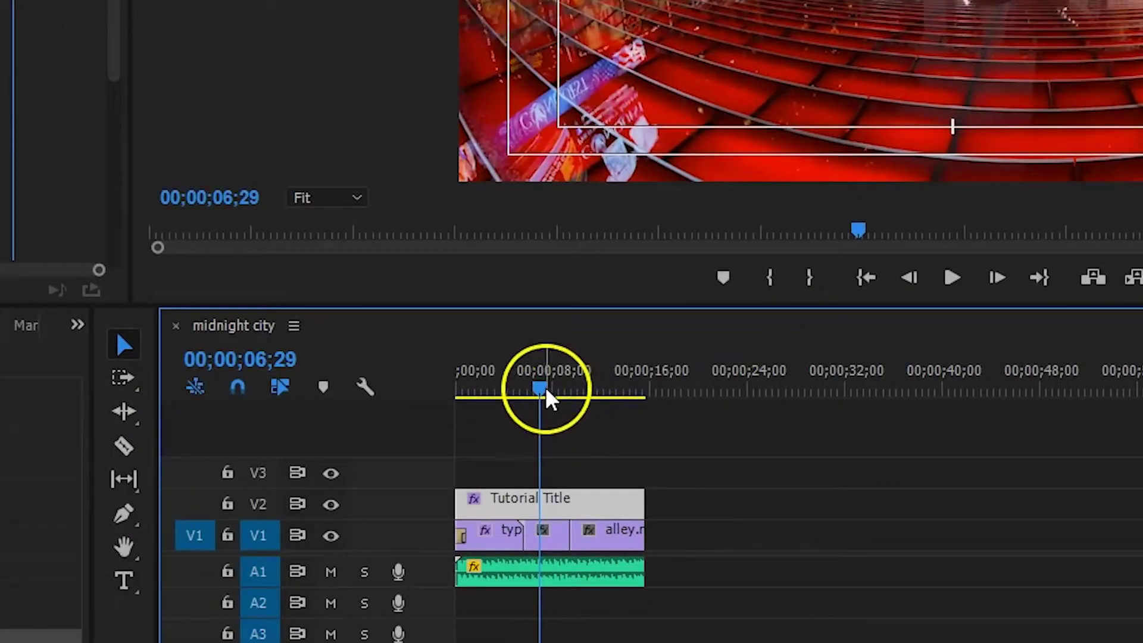
drag(557, 459, 538, 459)
drag(503, 398, 563, 390)
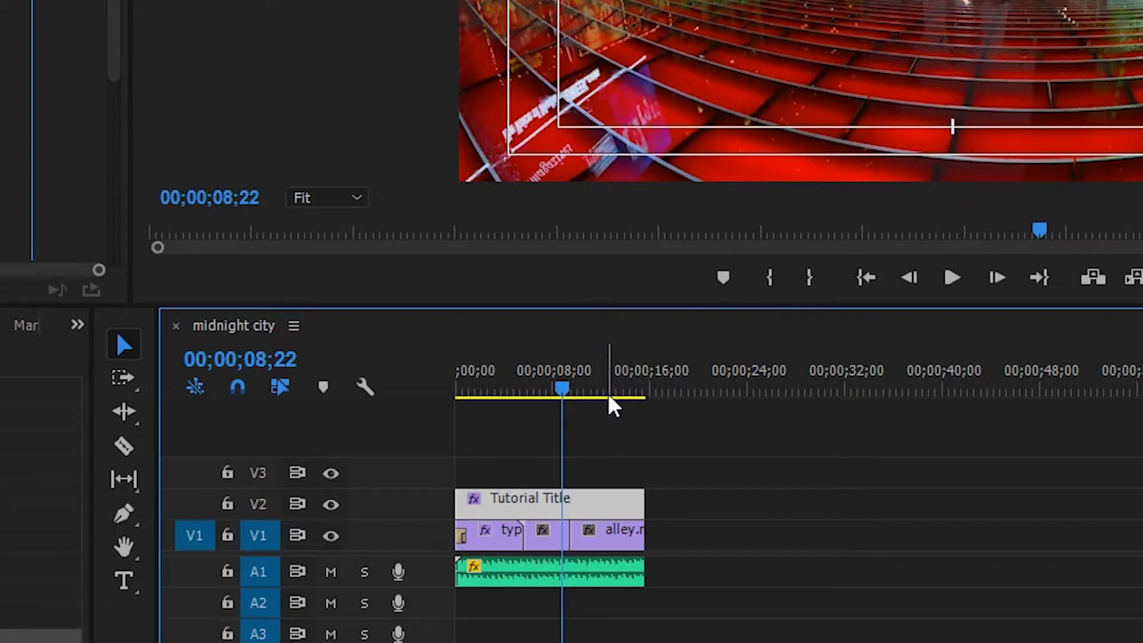
key(space)
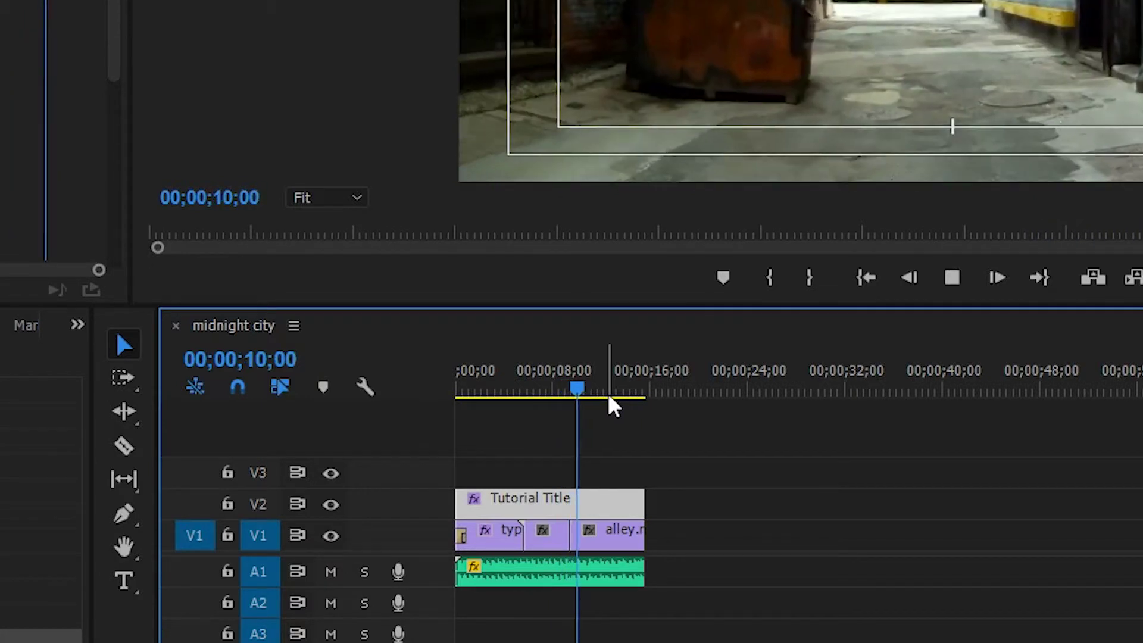
- Stop playback and scrub the playhead over the middle and end clips to review the title across the unrendered section
key(space)
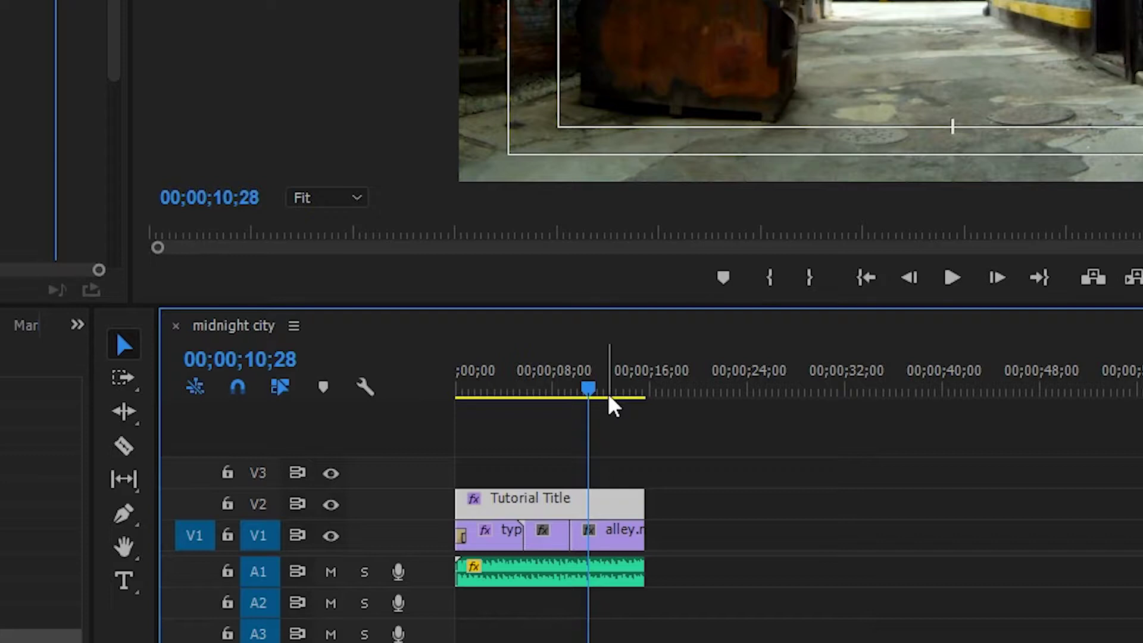
click(535, 383)
drag(543, 374, 542, 400)
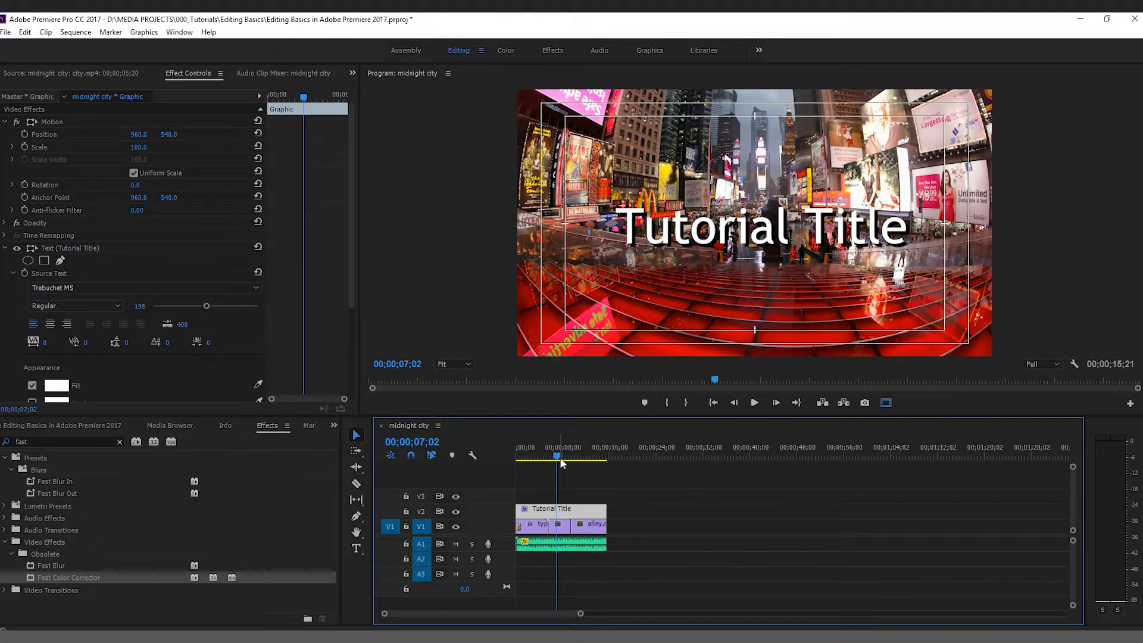
mouse_move(559, 457)
mouse_down()
mouse_move(581, 455)
mouse_move(531, 470)
mouse_move(573, 456)
mouse_up()
click(566, 464)
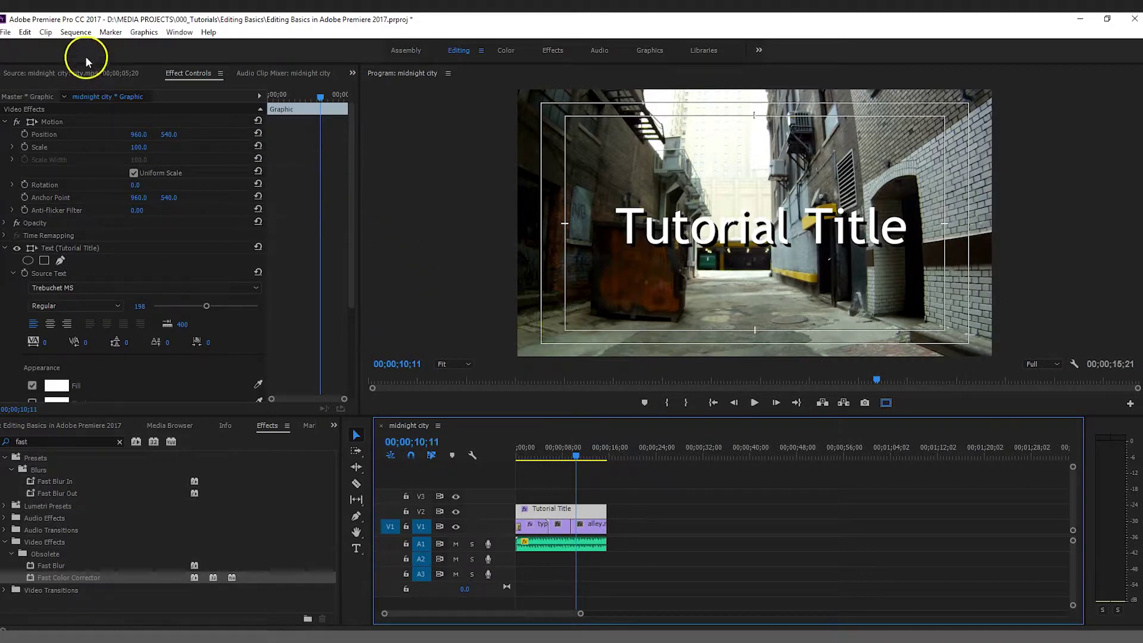
- Render the midnight city sequence with Render In to Out
click(78, 32)
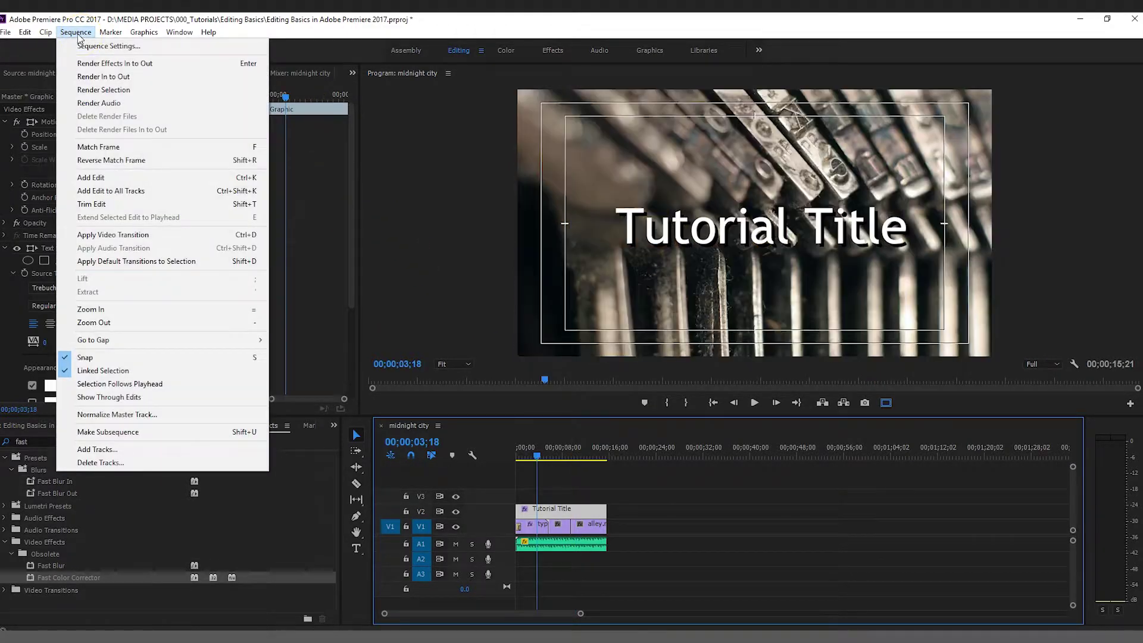
click(138, 81)
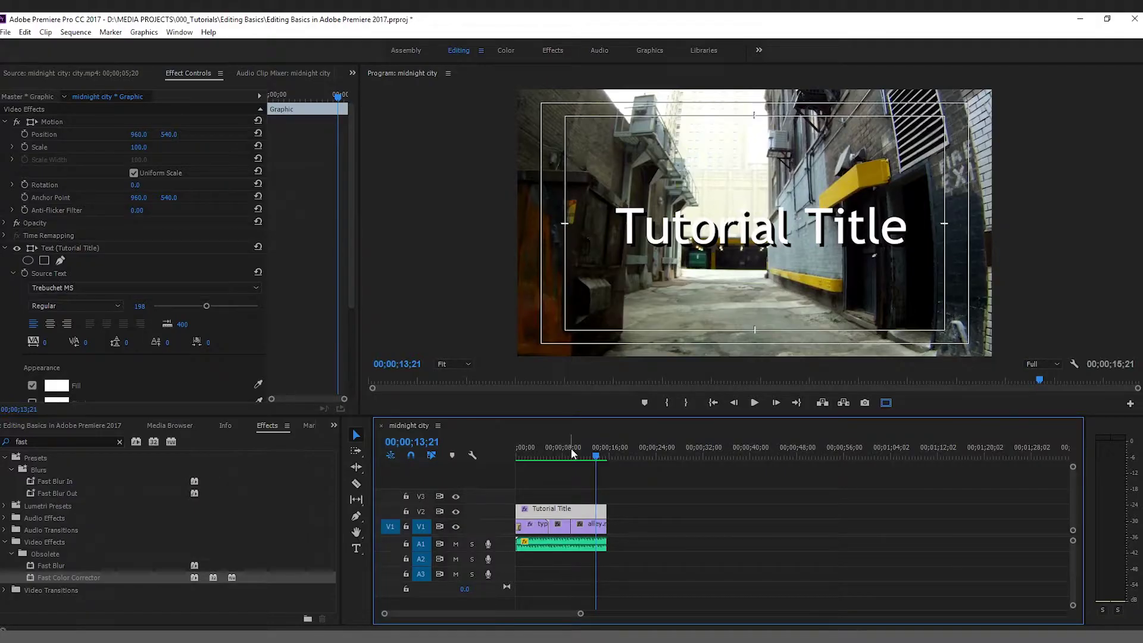
key(ctrl+s)
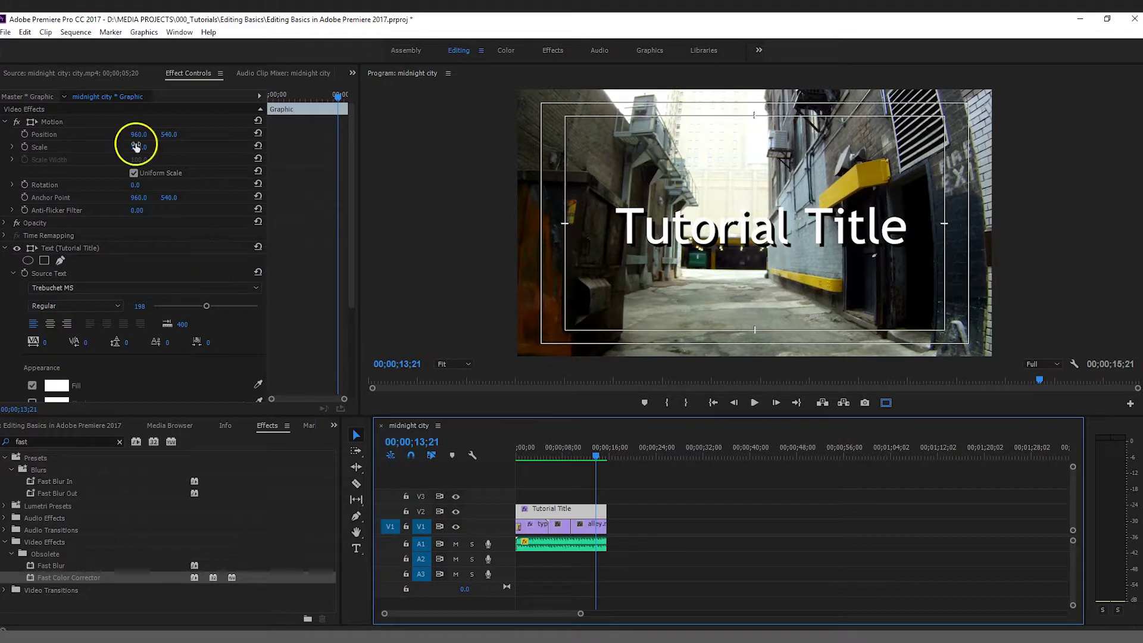
- Start a media export of the midnight city sequence and keep H.264 as the format
click(6, 34)
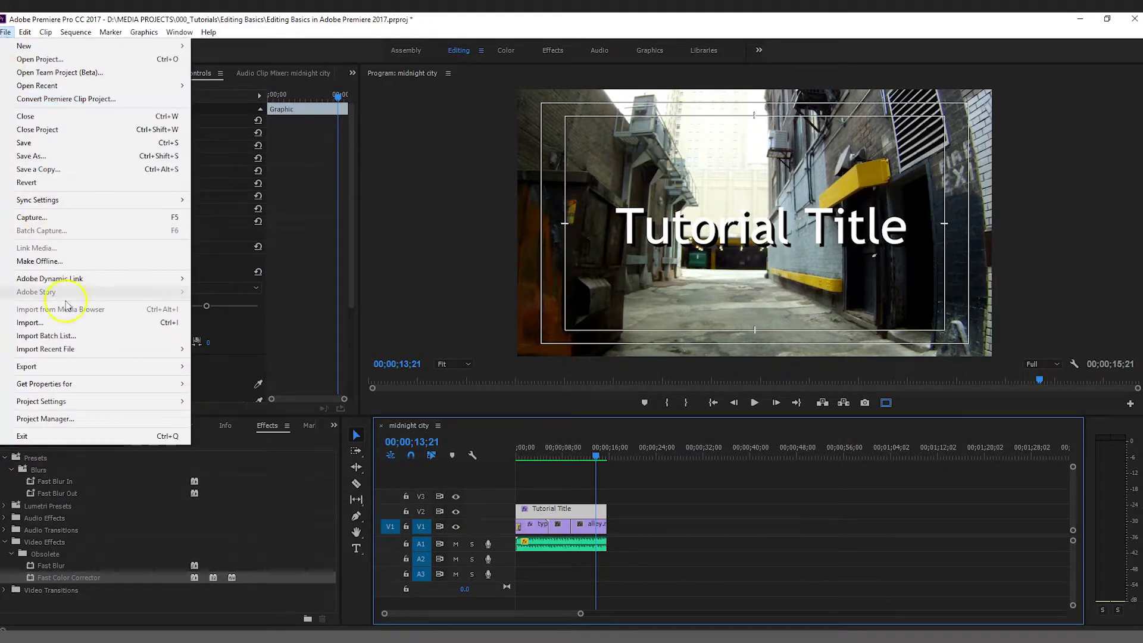
mouse_move(92, 366)
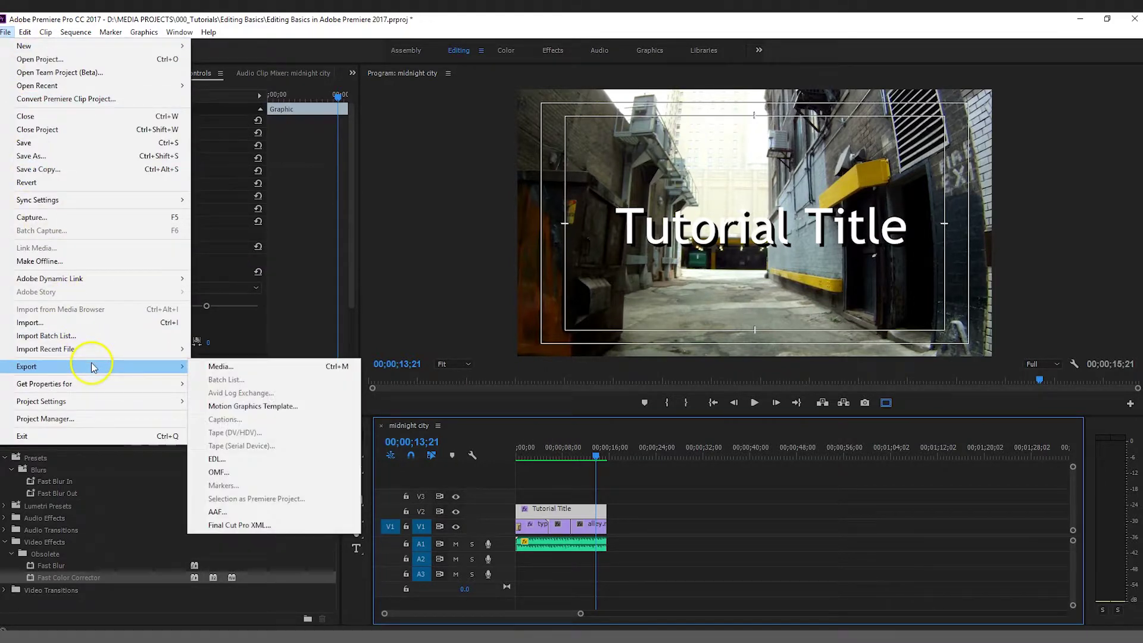
click(210, 367)
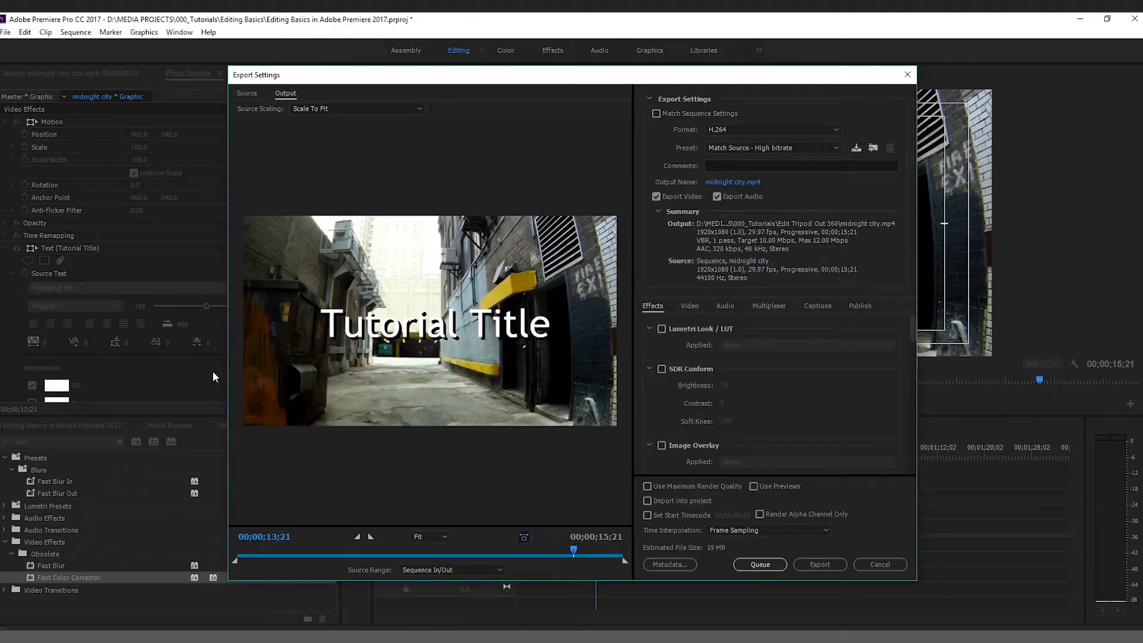
click(763, 131)
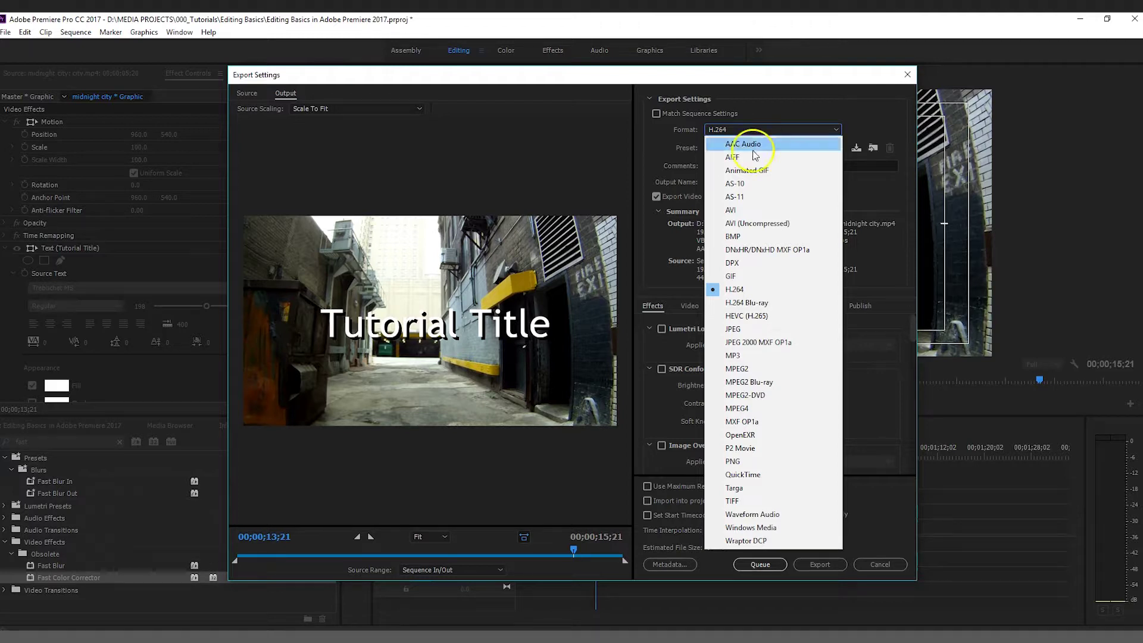
click(771, 130)
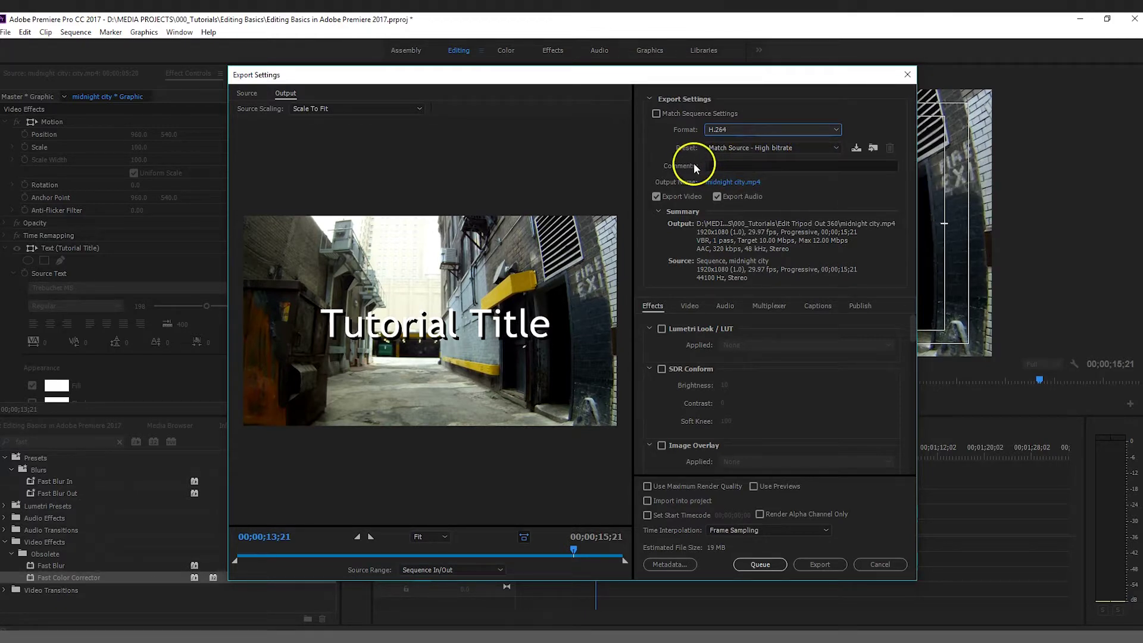
- Set the export preset to YouTube 1080p HD
click(812, 149)
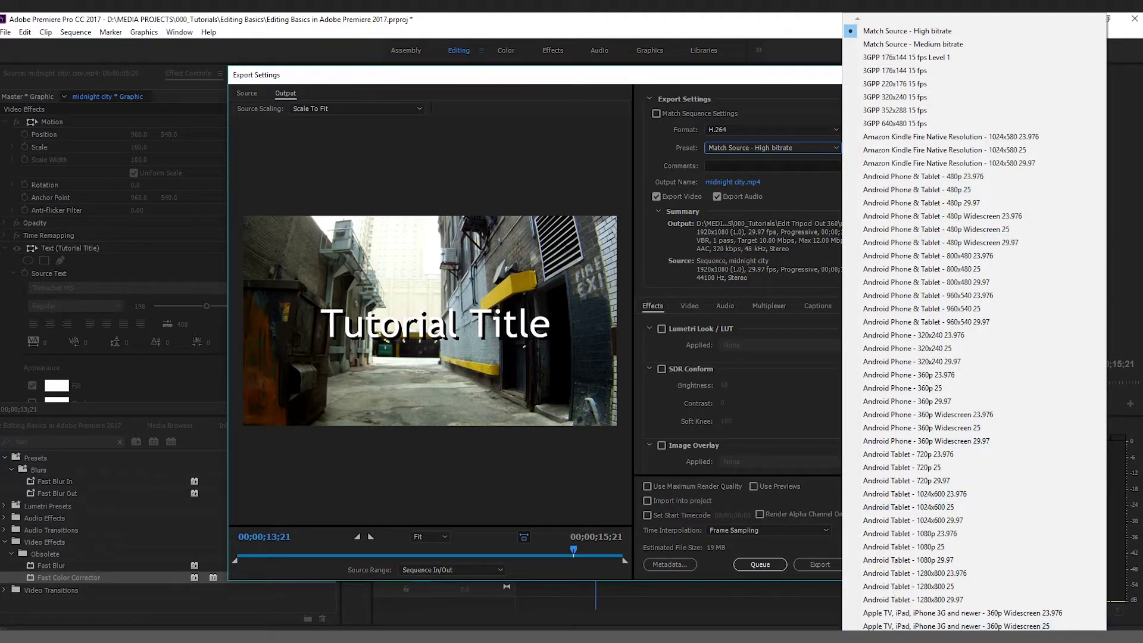
scroll(974, 330, down, 12)
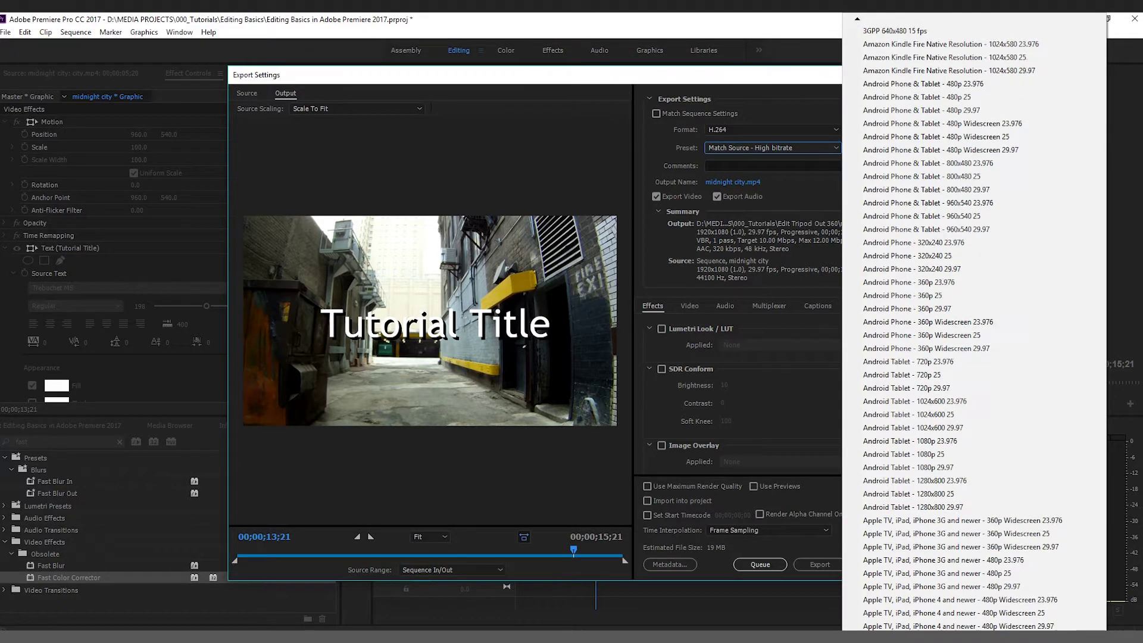
scroll(974, 331, down, 6)
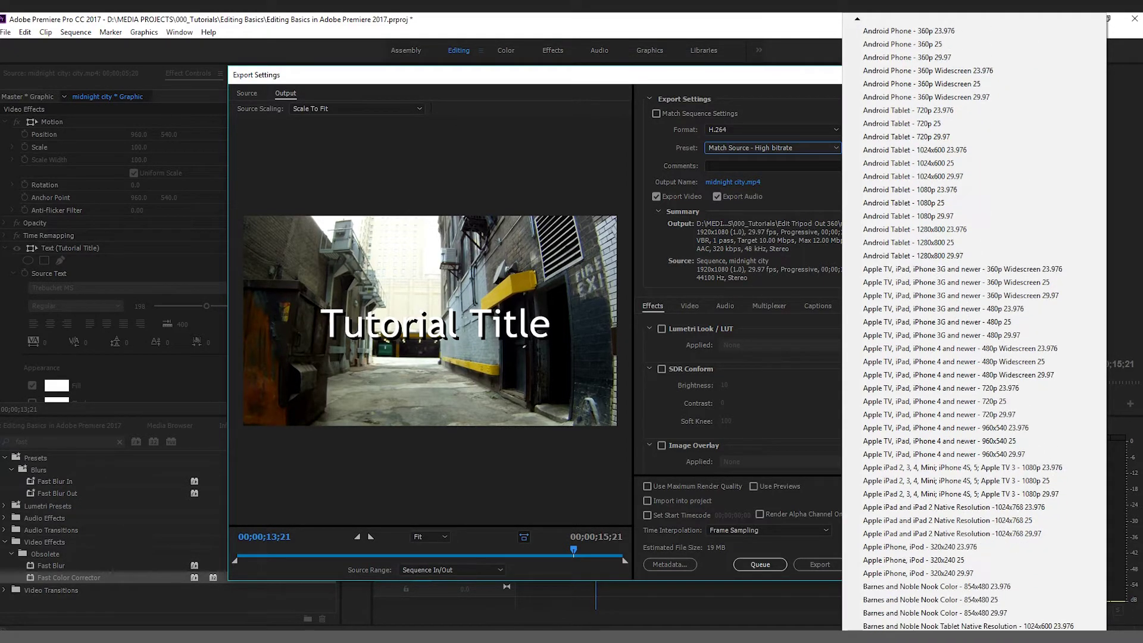
scroll(974, 330, down, 6)
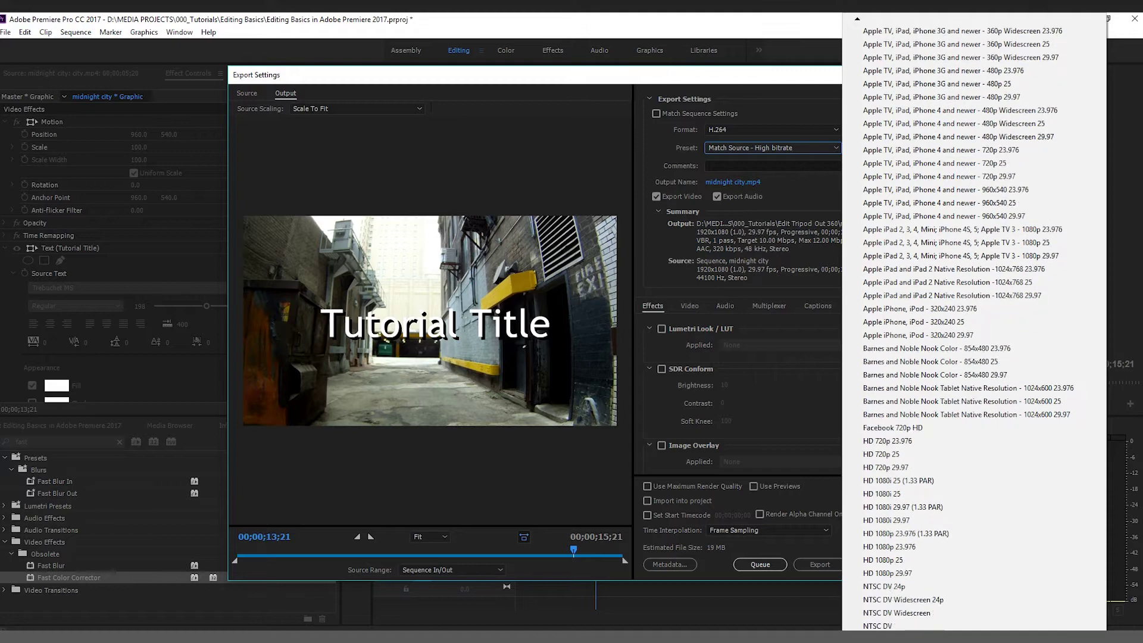
scroll(974, 330, down, 6)
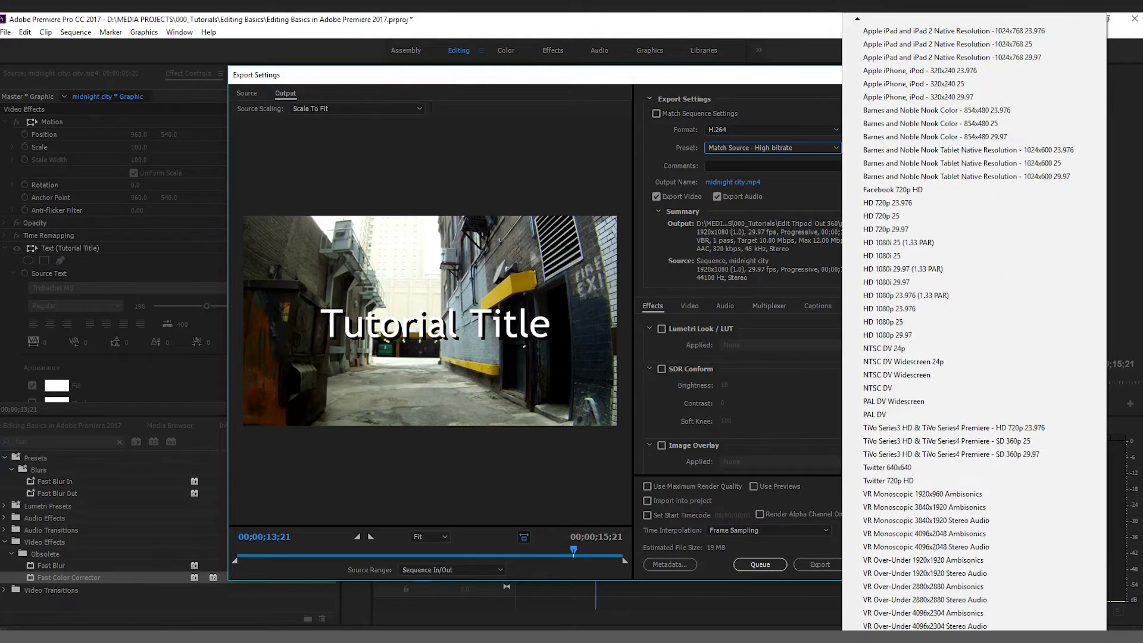
scroll(974, 330, down, 1)
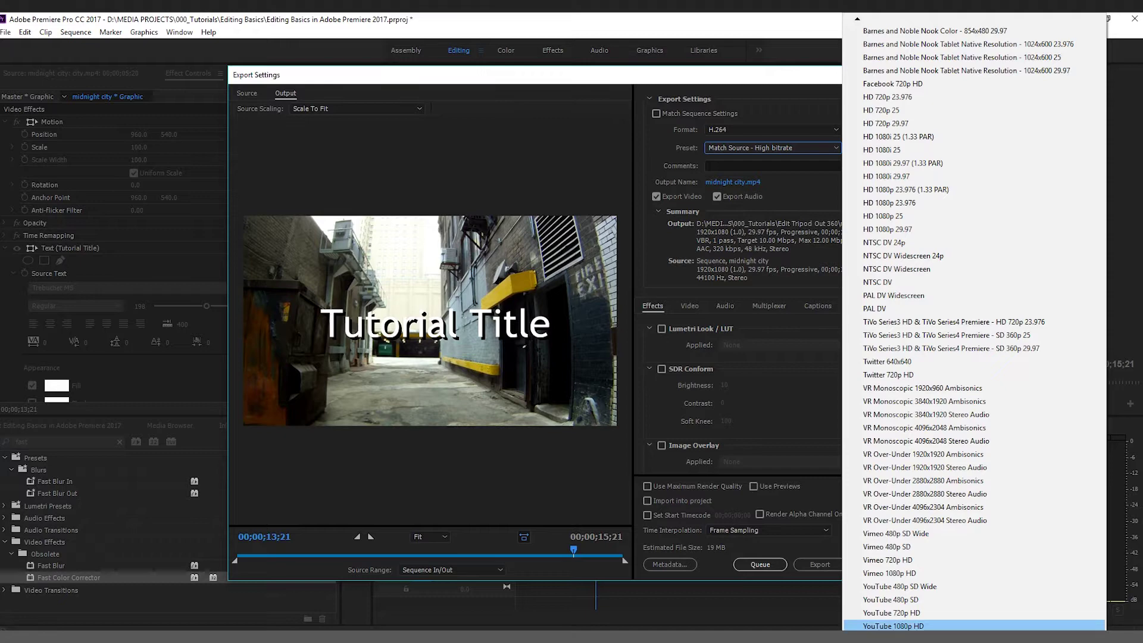
click(893, 626)
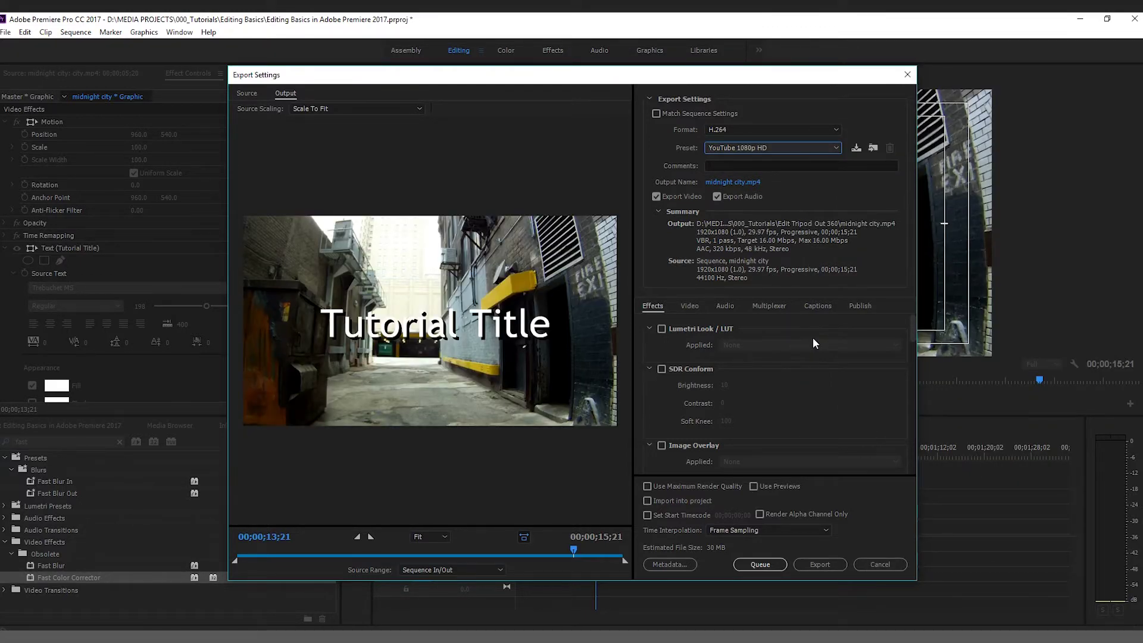
- Set the output file to Tutorial.mp4 in the Videos > Tutorial folder and export the sequence
click(725, 183)
click(349, 346)
drag(356, 346, 292, 348)
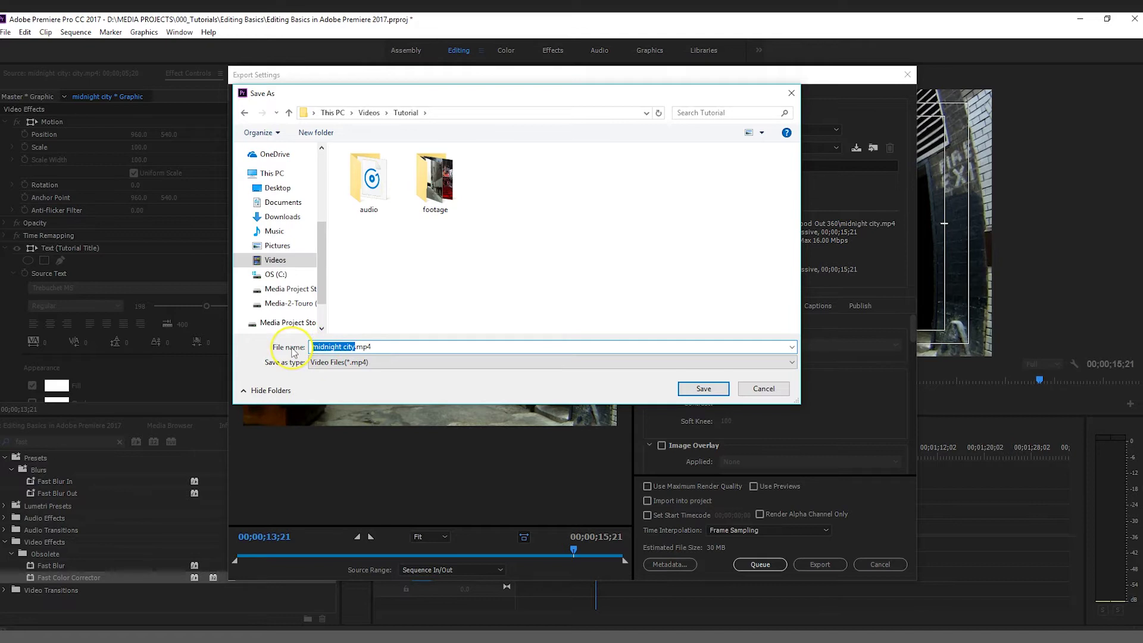
text(Tutorial)
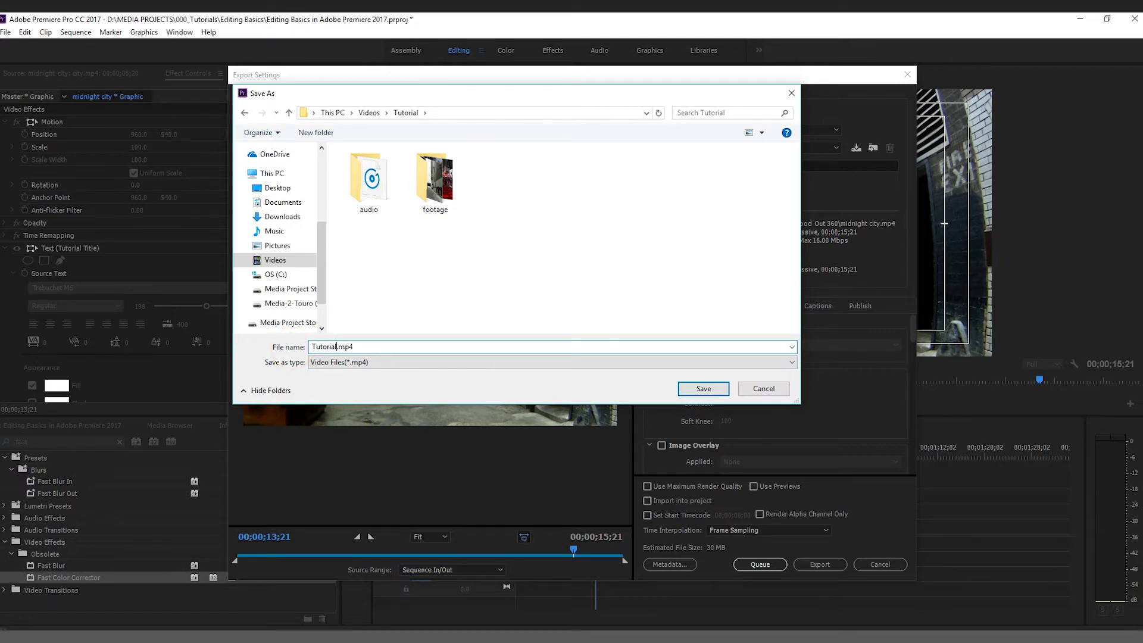
click(704, 388)
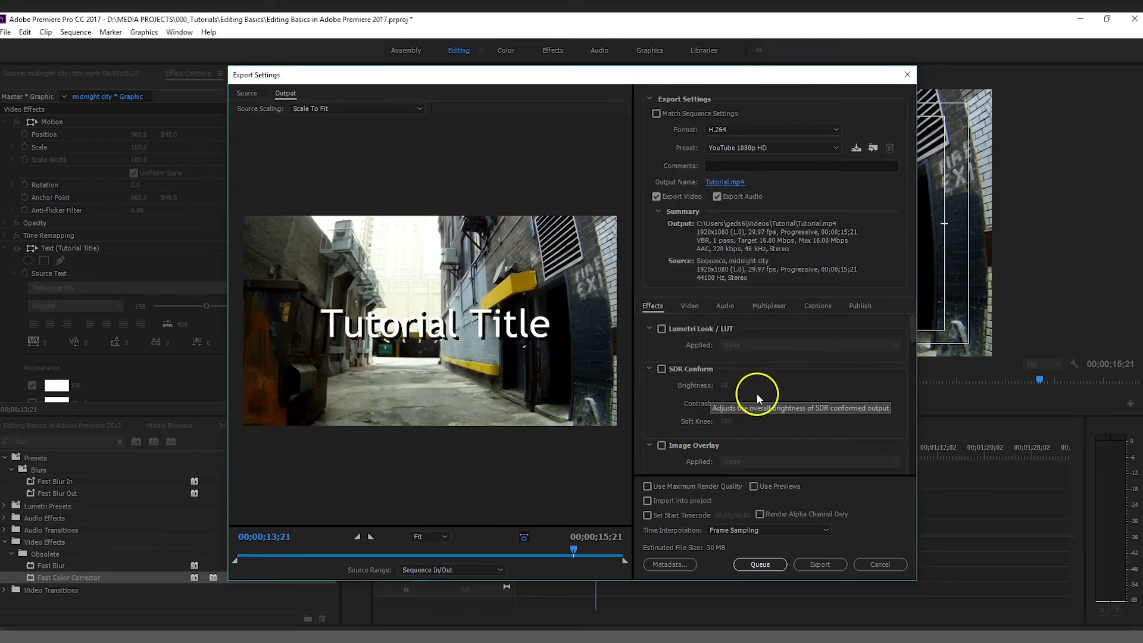
click(835, 563)
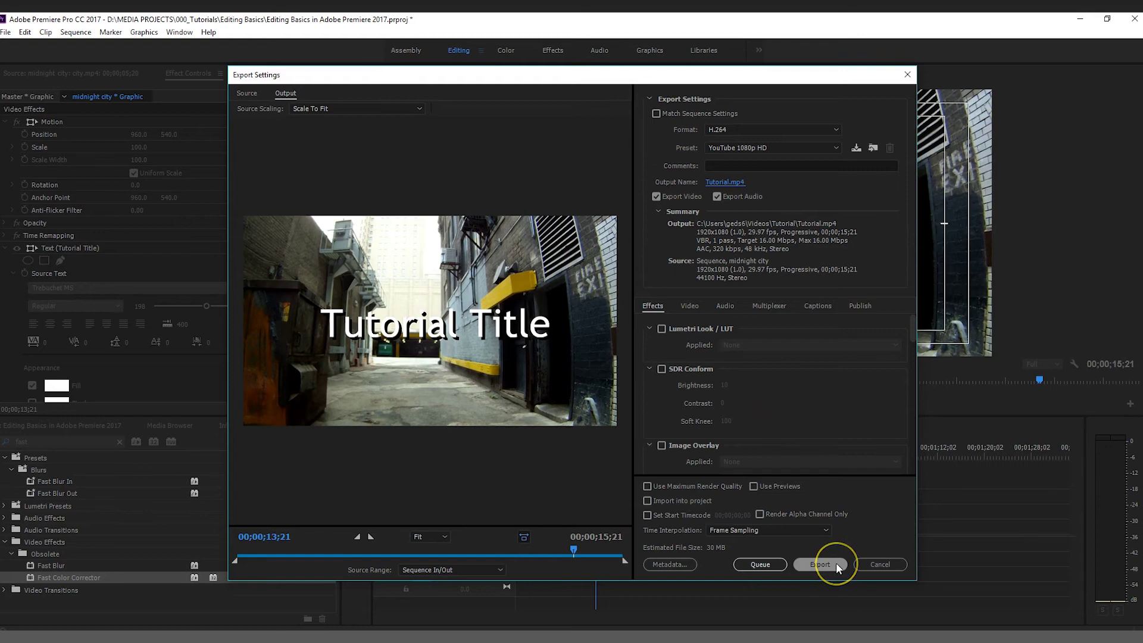
click(836, 562)
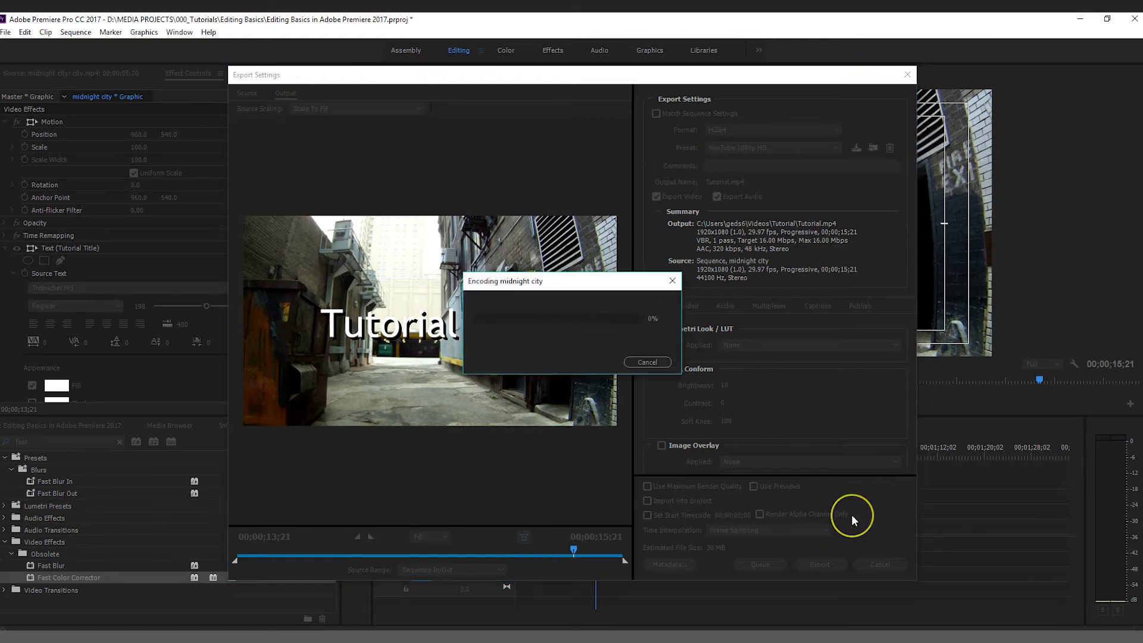